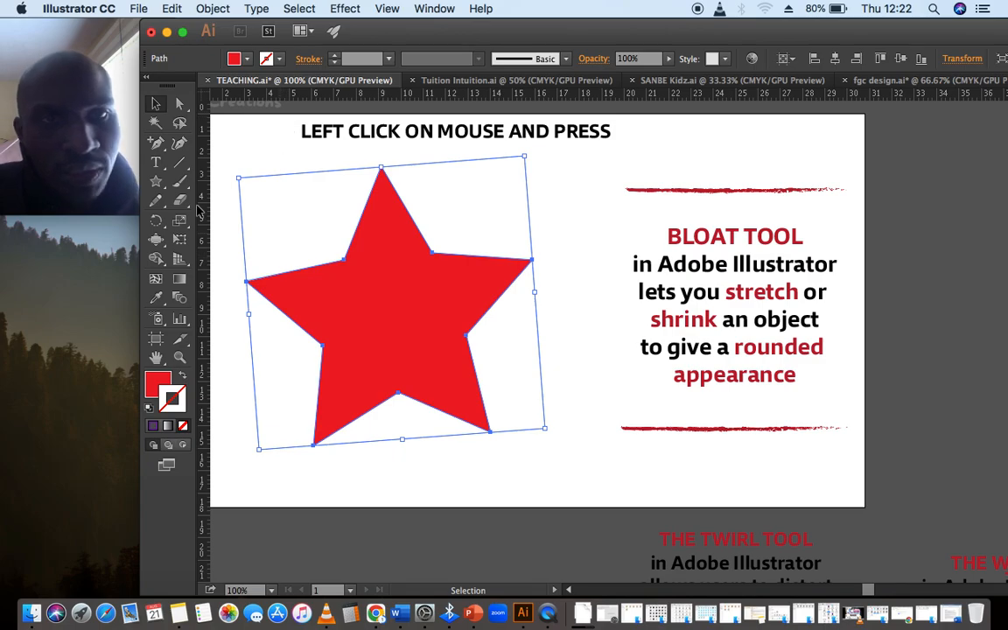
- With the Bloat tool, bloat each point of the red star into rounded bulges
mouse_move(157, 240)
mouse_down()
mouse_move(221, 294)
mouse_move(220, 315)
mouse_up()
drag(376, 175, 376, 175)
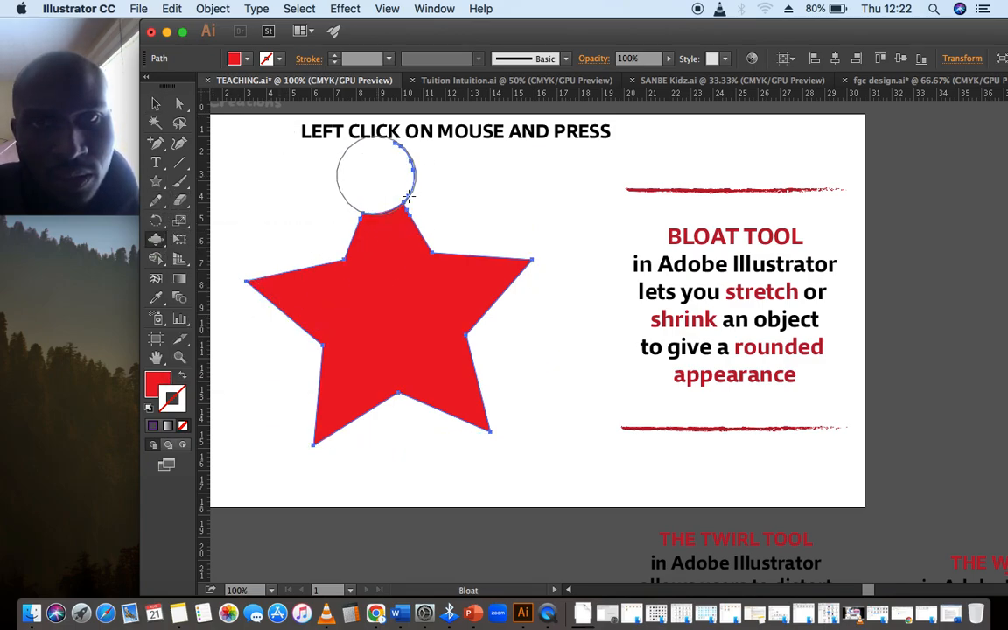
drag(513, 260, 513, 261)
drag(462, 396, 462, 396)
drag(267, 285, 260, 279)
drag(317, 438, 315, 433)
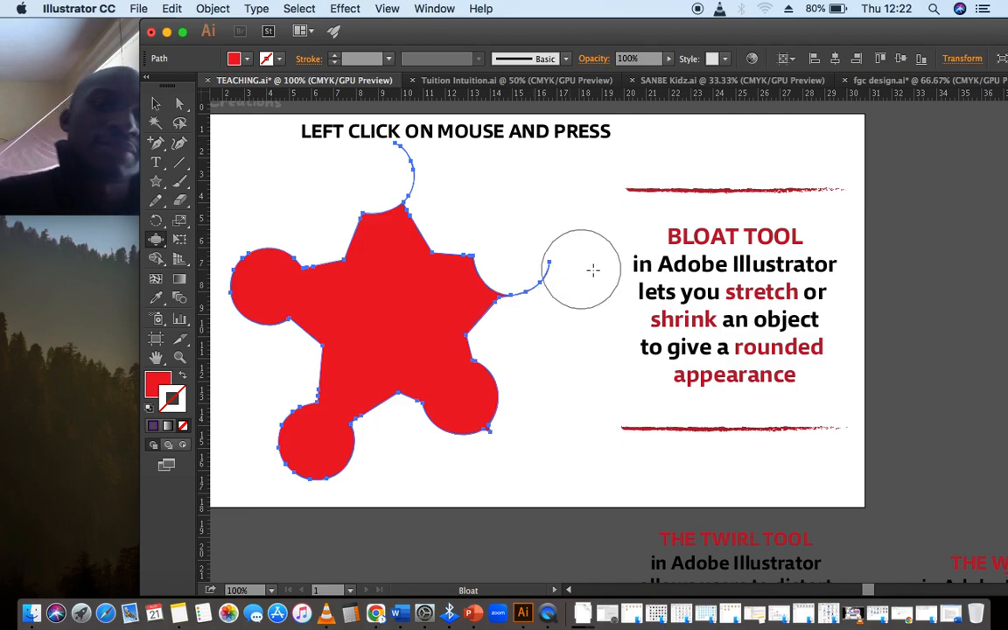
drag(431, 255, 431, 256)
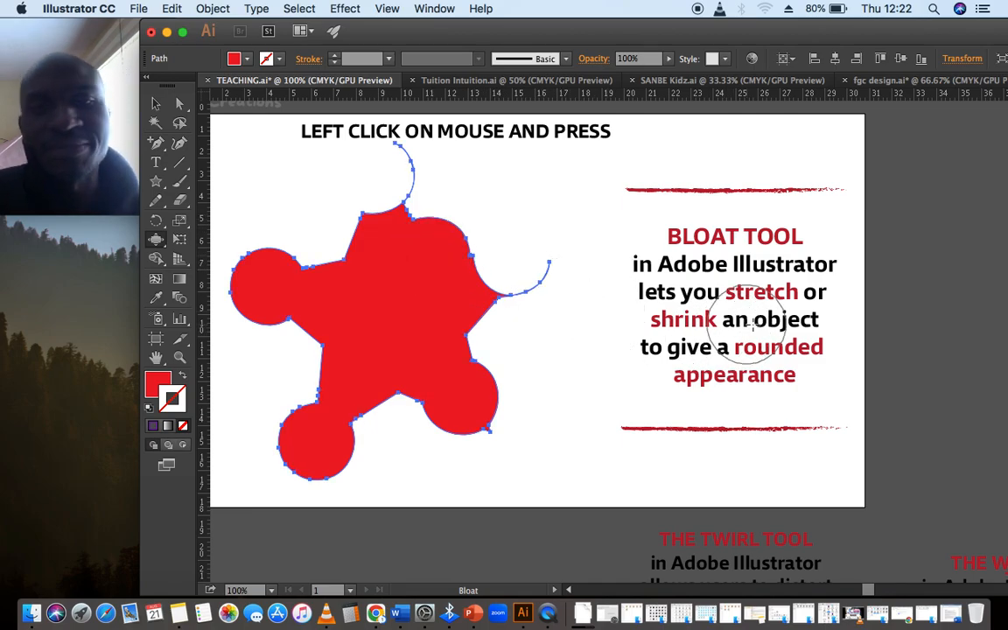
- Select the bloated star and delete it
click(156, 104)
click(232, 155)
drag(377, 330, 420, 325)
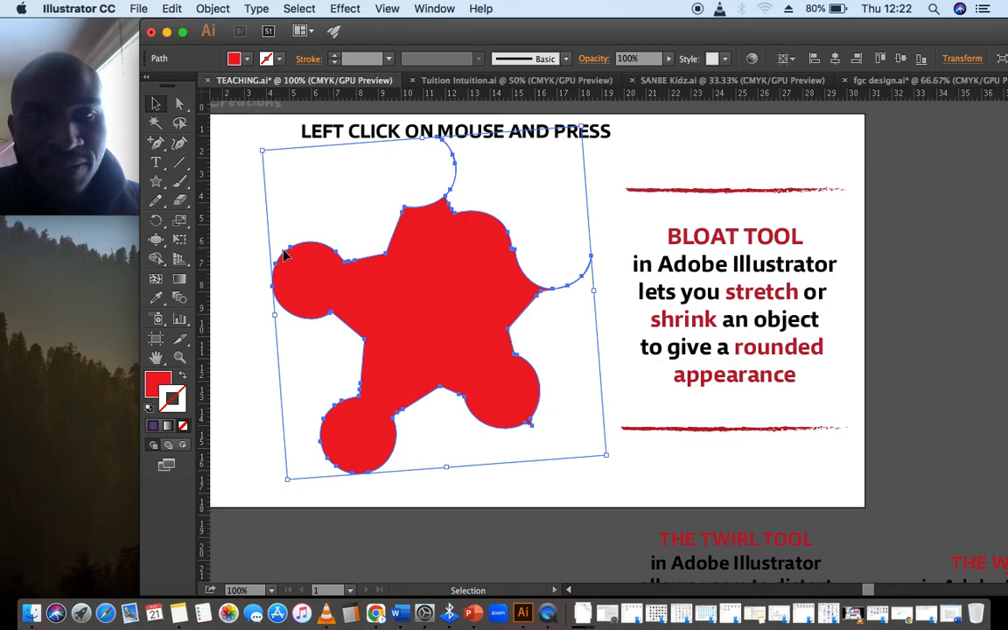
drag(374, 435, 362, 440)
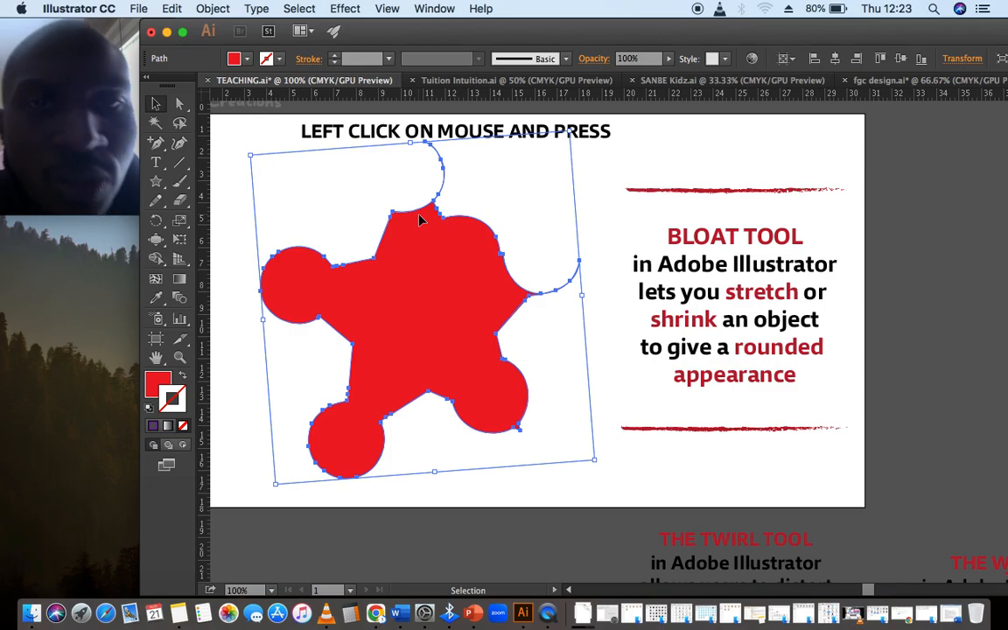
drag(416, 238, 402, 244)
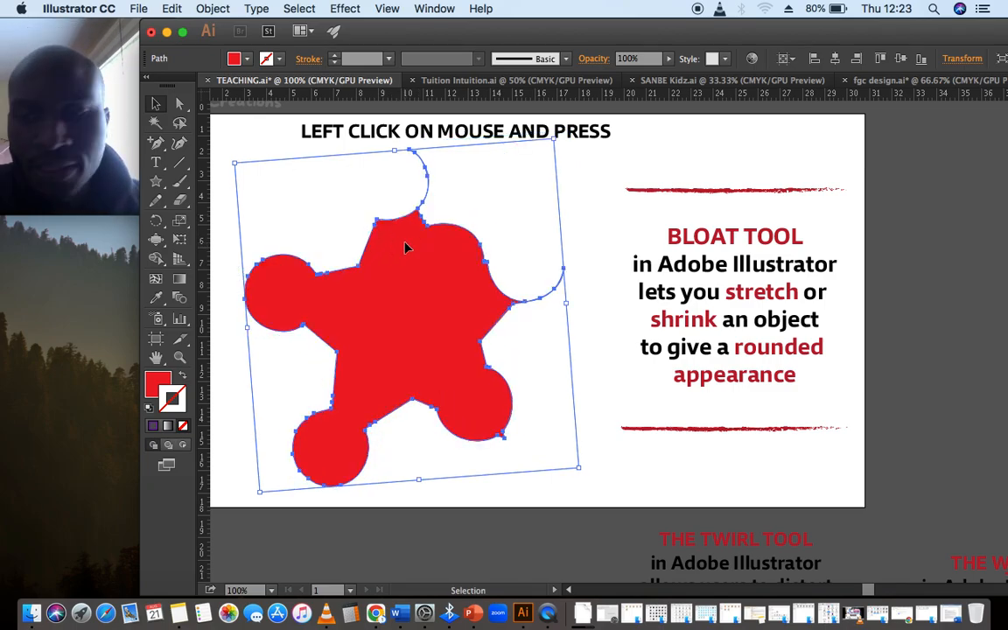
key(Delete)
- Draw a red rectangle with the Rectangle tool and reposition it on the artboard
click(156, 186)
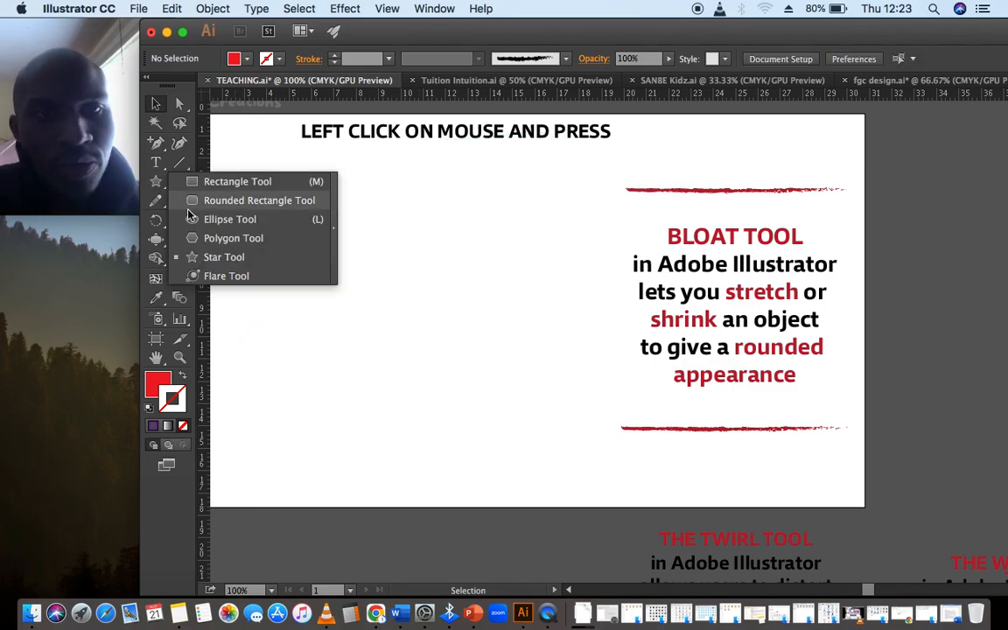
click(230, 181)
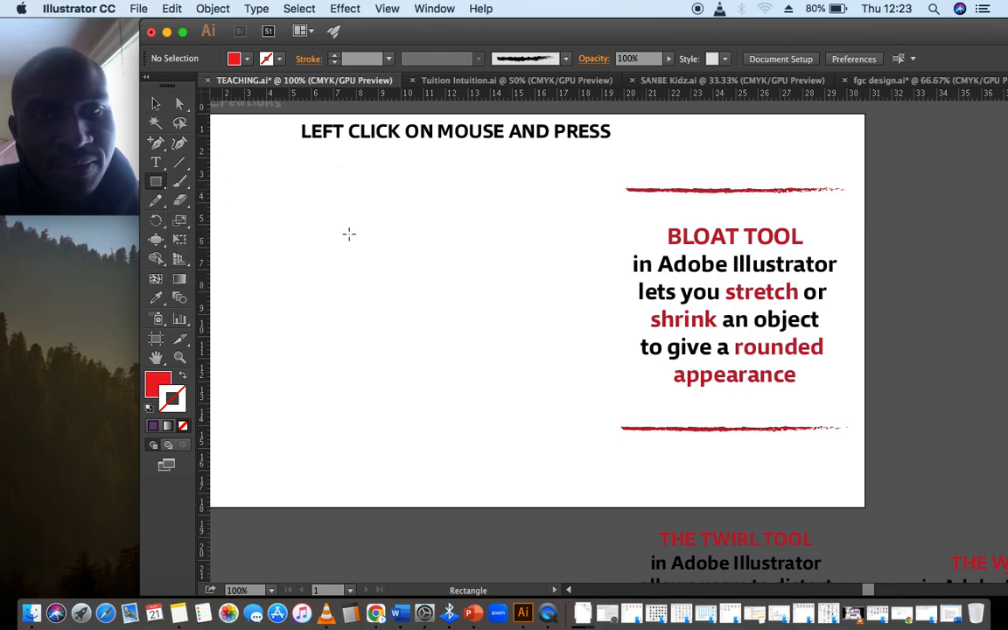
drag(332, 243, 531, 406)
click(156, 103)
drag(459, 291, 427, 253)
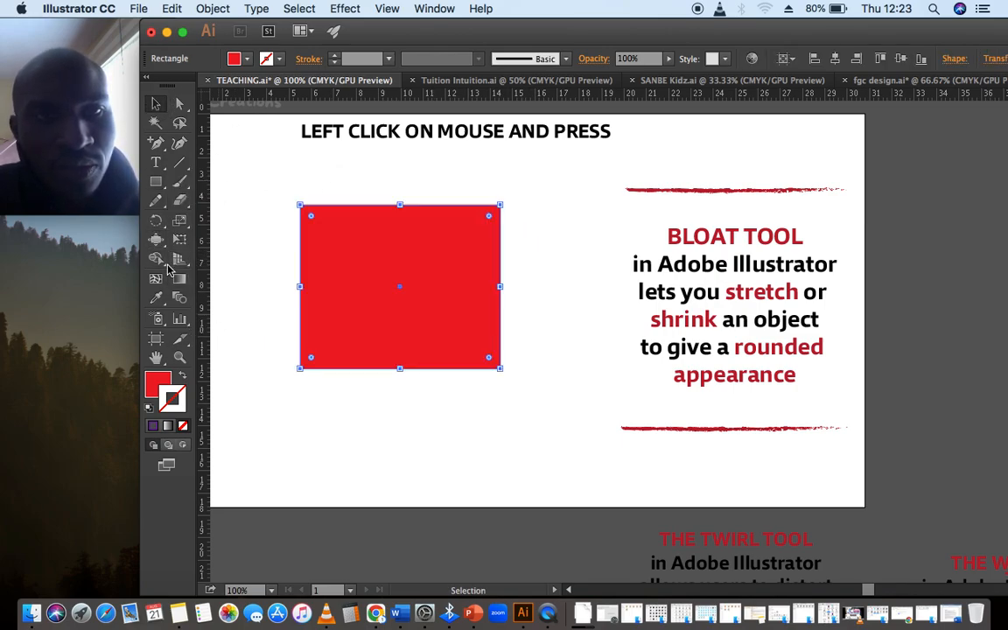
- With the Bloat tool, bloat the rectangle's four corners and its top and bottom edges
click(156, 239)
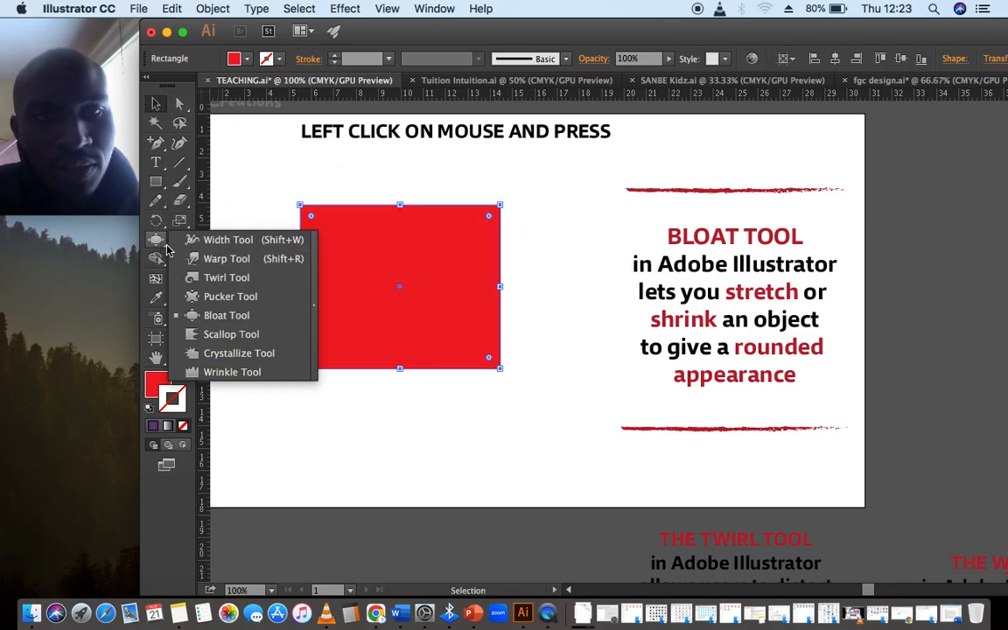
click(225, 316)
drag(489, 207, 490, 206)
drag(302, 207, 308, 208)
drag(493, 373, 493, 368)
drag(299, 371, 302, 373)
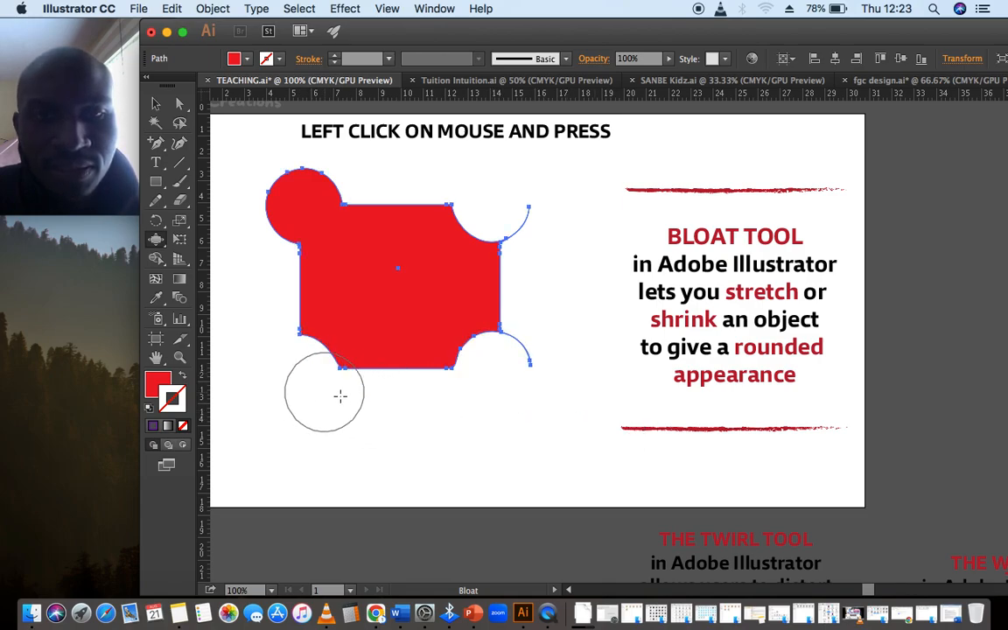
drag(405, 377, 427, 378)
drag(443, 206, 442, 203)
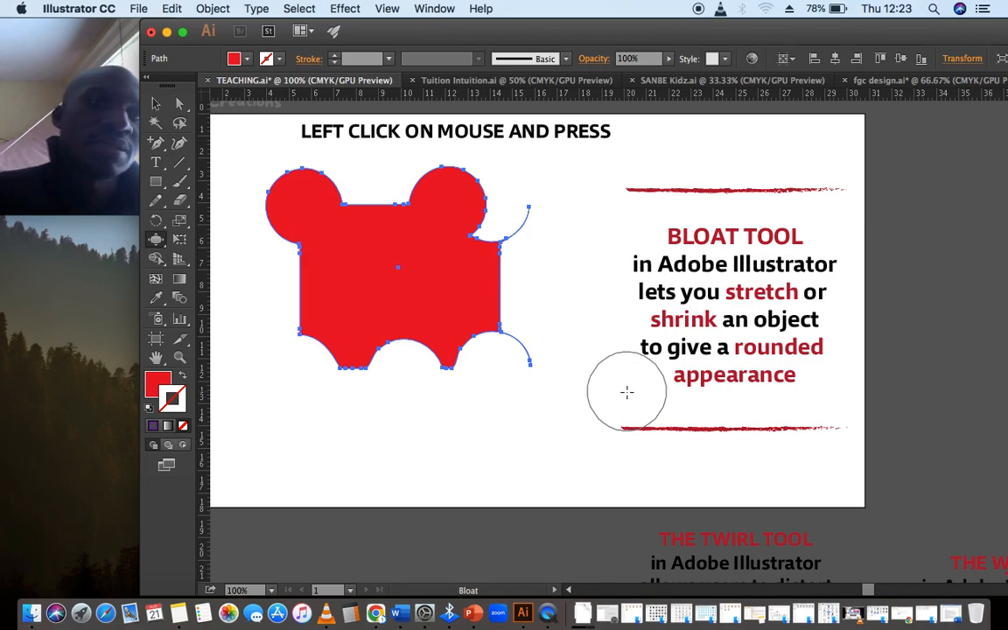
- Delete the bloated rectangle and draw a new red square in its place
key(v)
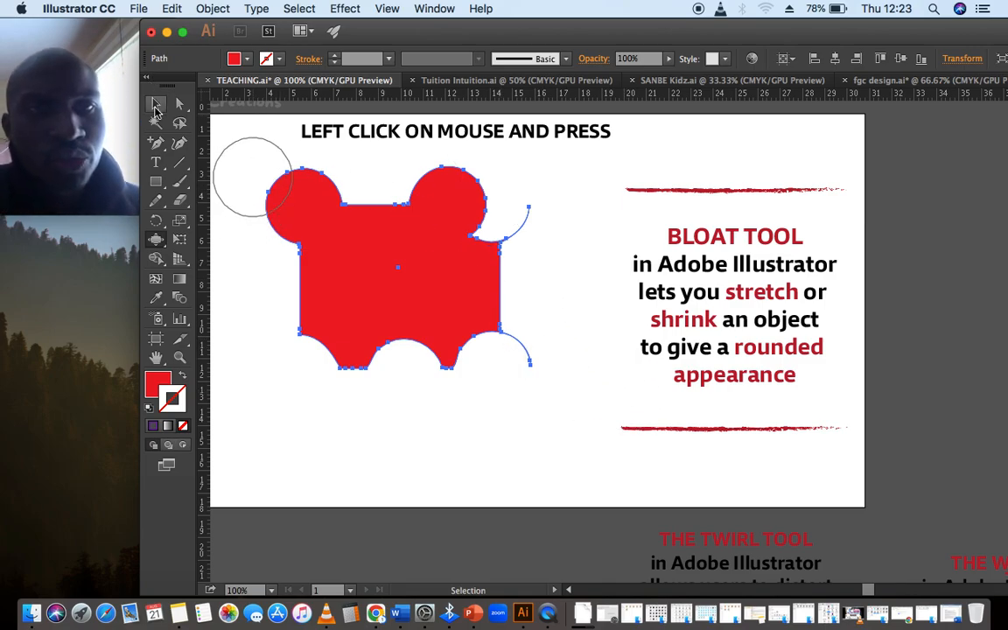
key(Delete)
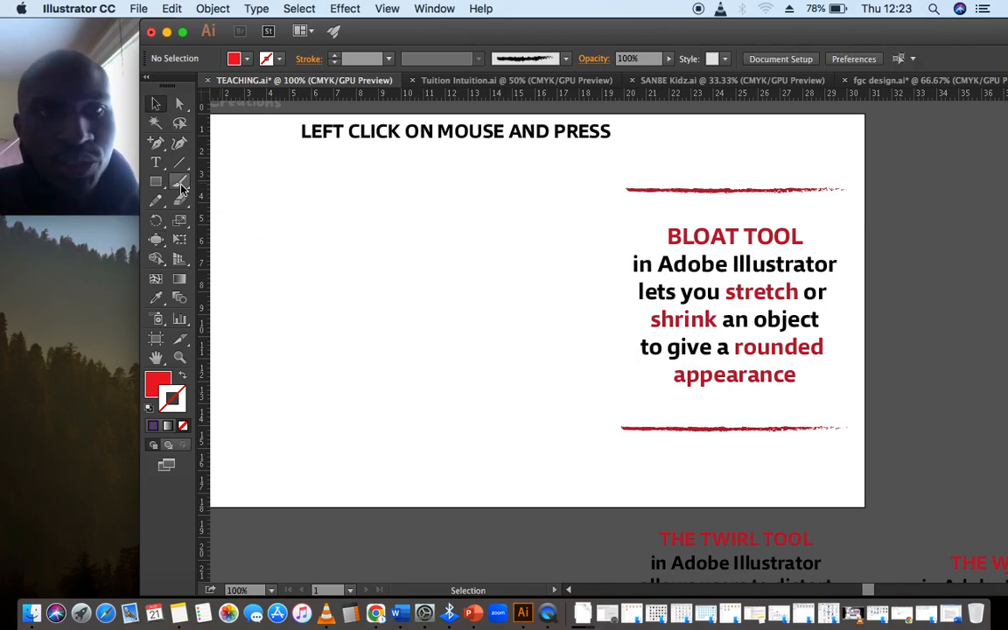
mouse_move(366, 219)
mouse_down()
mouse_move(520, 383)
mouse_move(552, 398)
mouse_up()
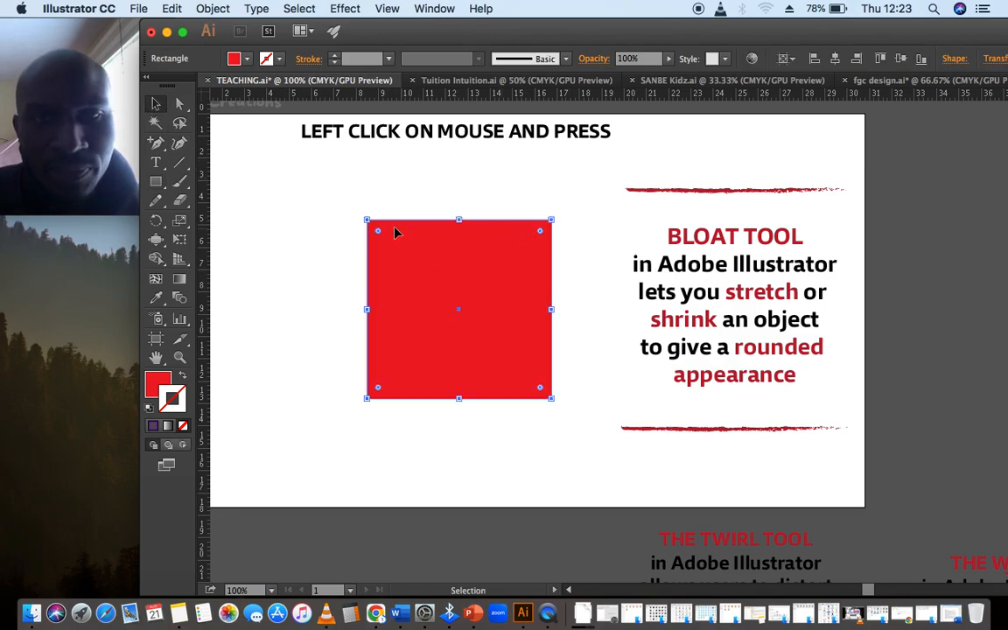
- Bloat the corners of the new square with the Bloat tool
drag(163, 247, 232, 315)
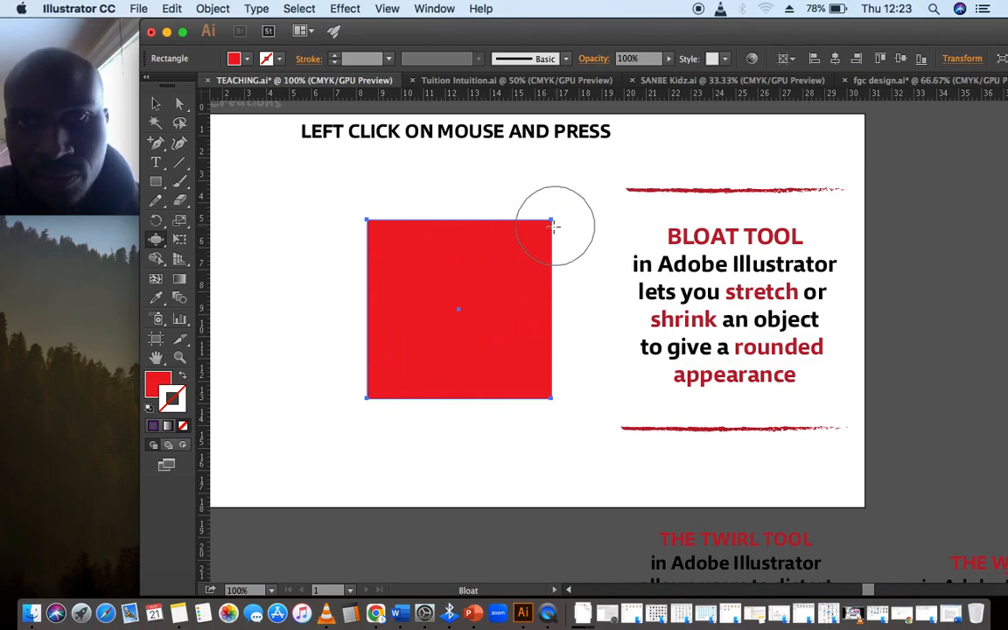
drag(550, 219, 550, 219)
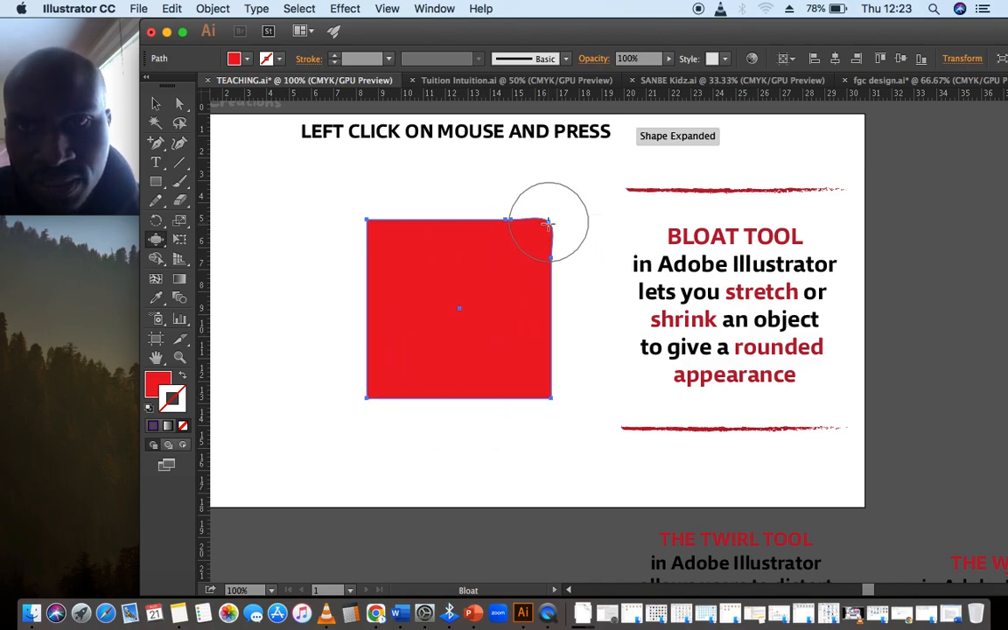
click(361, 213)
drag(553, 400, 555, 398)
mouse_move(367, 395)
mouse_down()
mouse_move(366, 387)
mouse_move(354, 406)
mouse_move(360, 415)
mouse_up()
drag(533, 211, 531, 216)
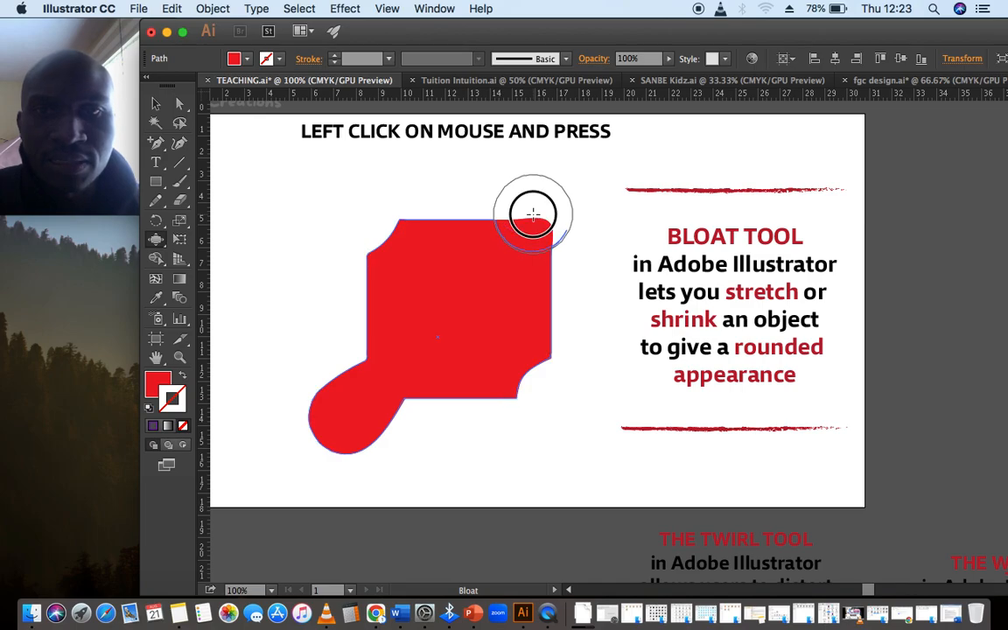
- Select the bloated square and delete it
click(156, 103)
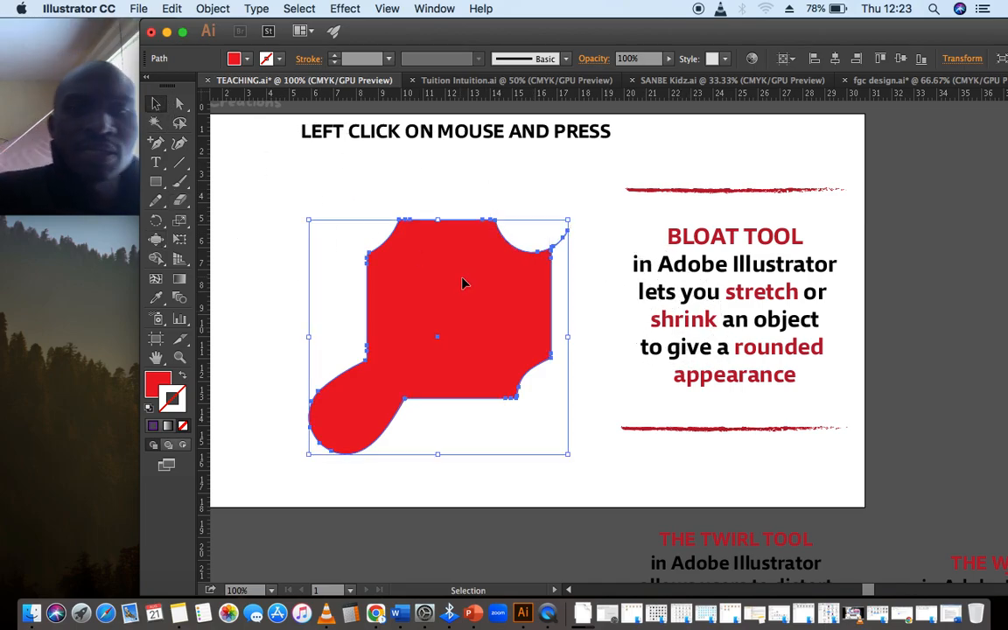
key(Delete)
scroll(461, 278, right, 10)
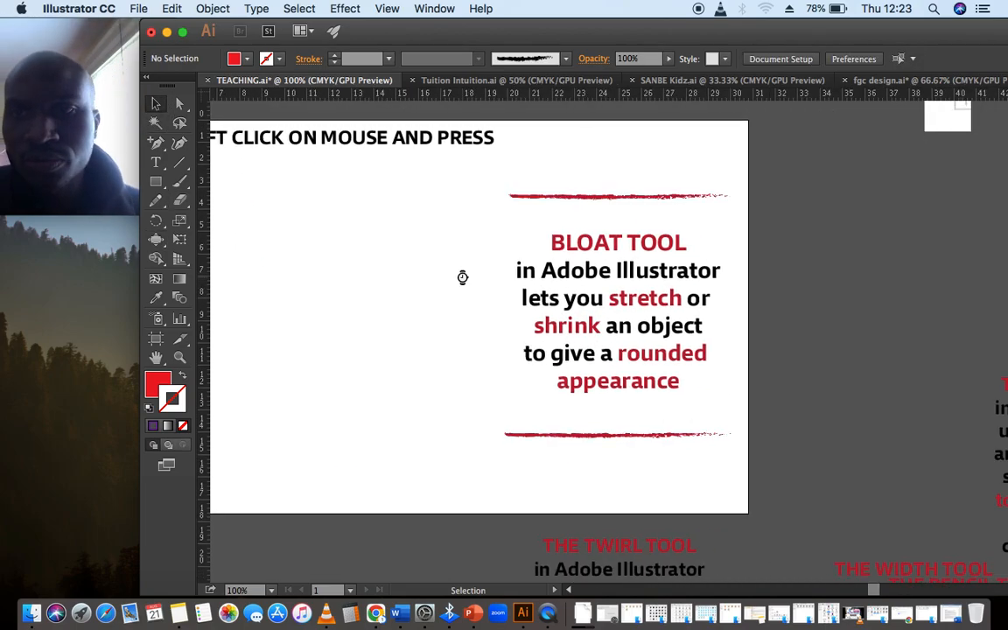
- Pan across the canvas to the Scallop Tool description panel
drag(518, 255, 770, 251)
drag(971, 378, 507, 214)
click(156, 357)
drag(362, 342, 592, 332)
click(156, 105)
click(155, 104)
drag(749, 175, 749, 159)
drag(753, 198, 745, 176)
drag(750, 408, 758, 399)
click(773, 439)
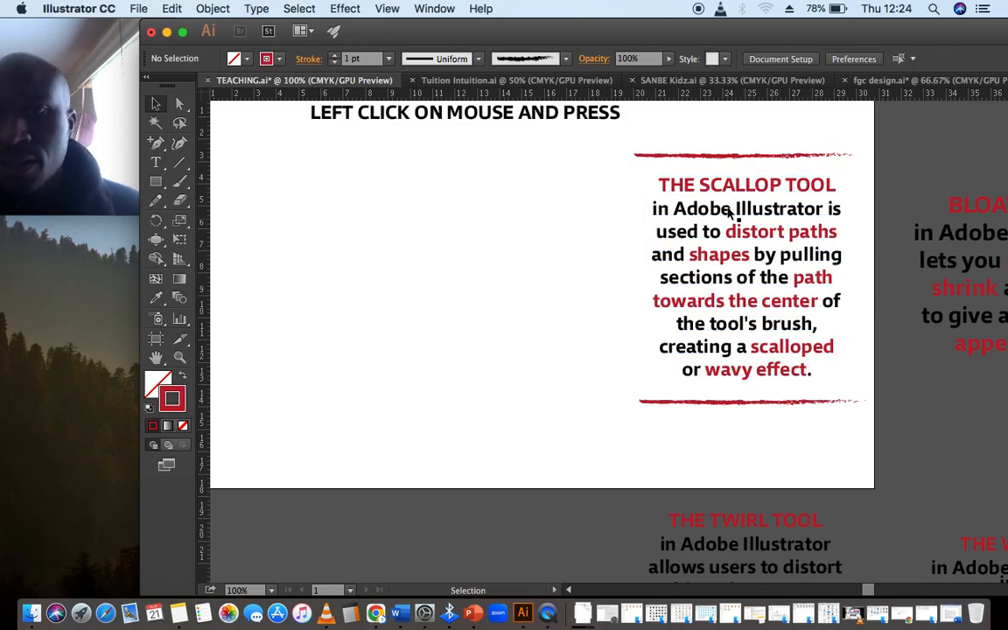
- Zoom in to read the Scallop Tool description, then zoom back out and recenter the artboard
key(super+equal)
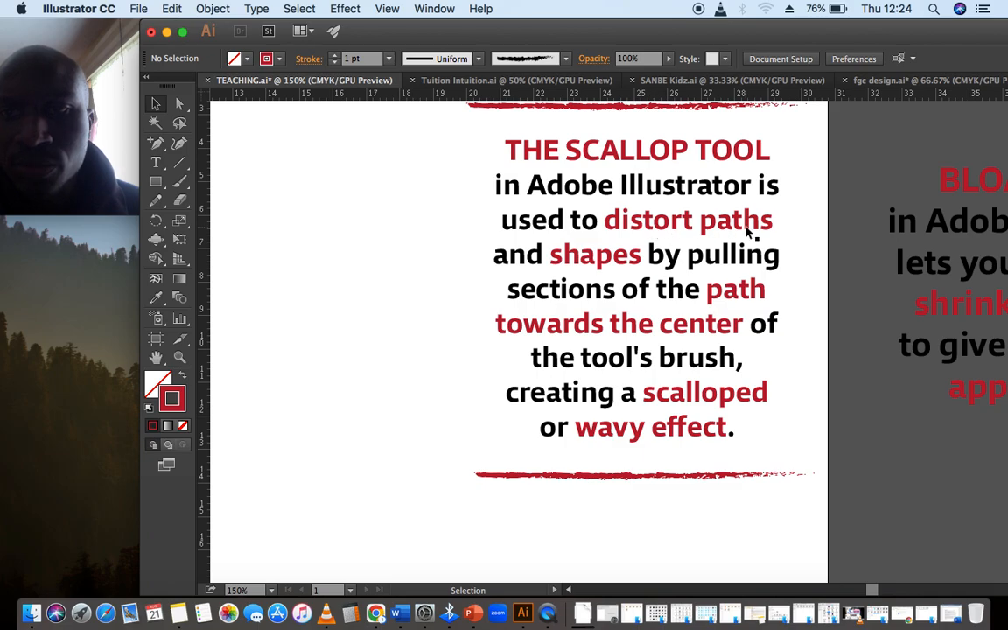
drag(590, 258, 585, 257)
click(431, 262)
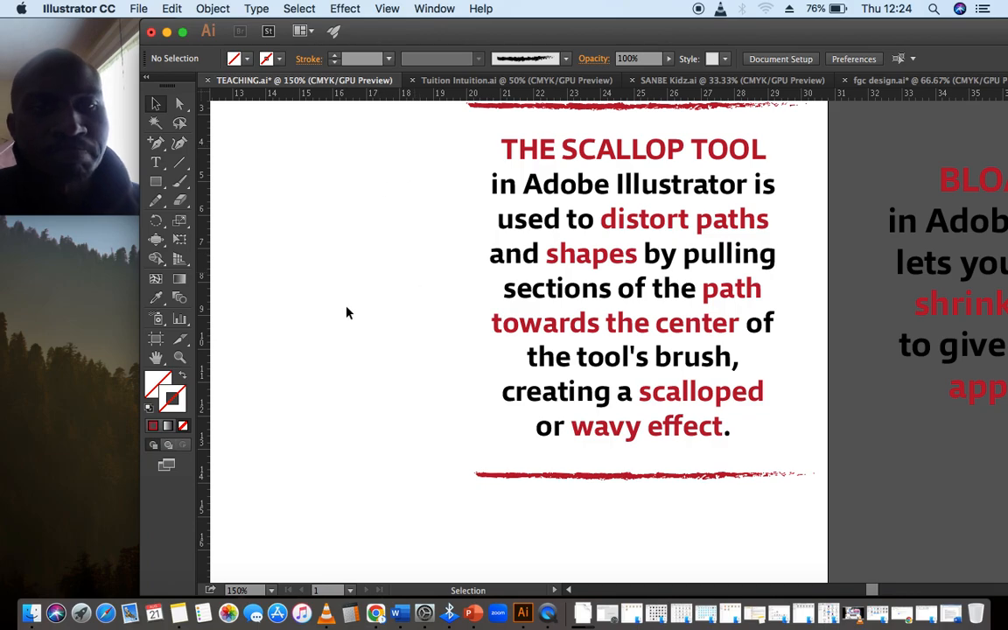
key(h)
key(super+minus)
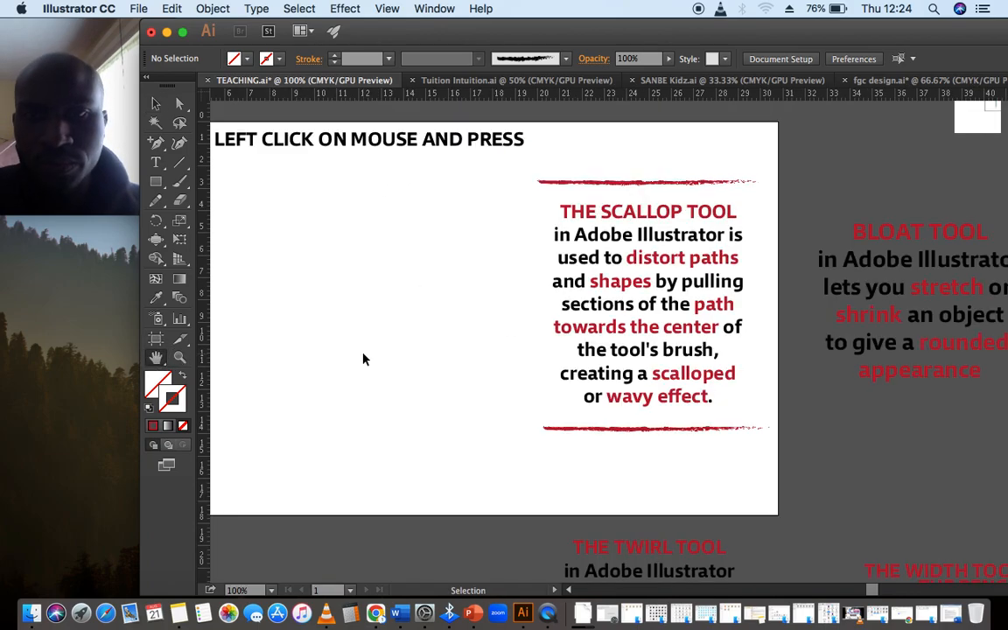
drag(362, 353, 521, 346)
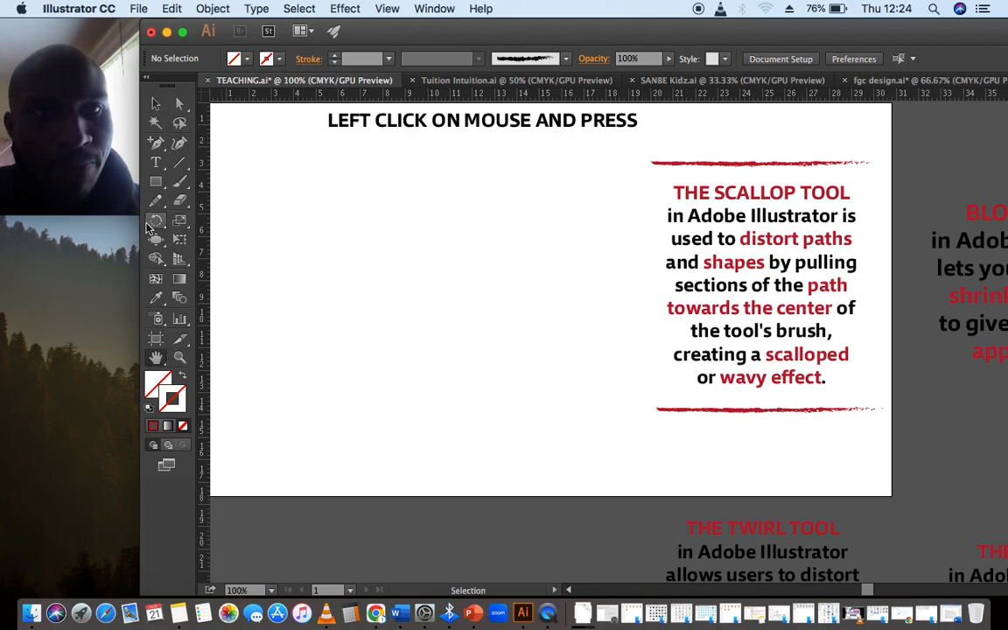
mouse_move(116, 224)
mouse_down()
mouse_move(101, 225)
mouse_move(113, 226)
mouse_up()
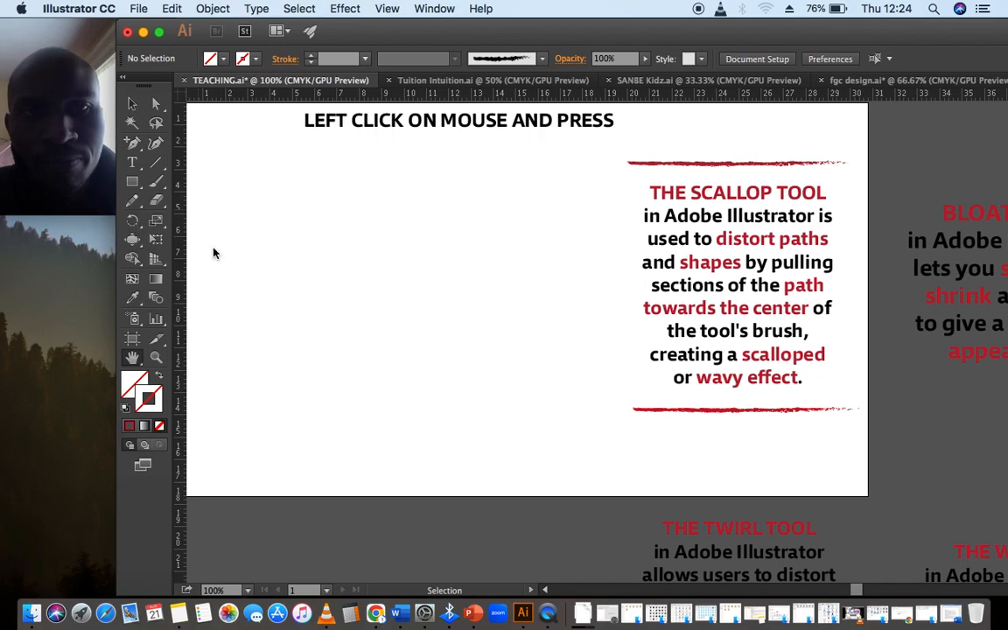
drag(585, 31, 582, 30)
drag(571, 256, 585, 248)
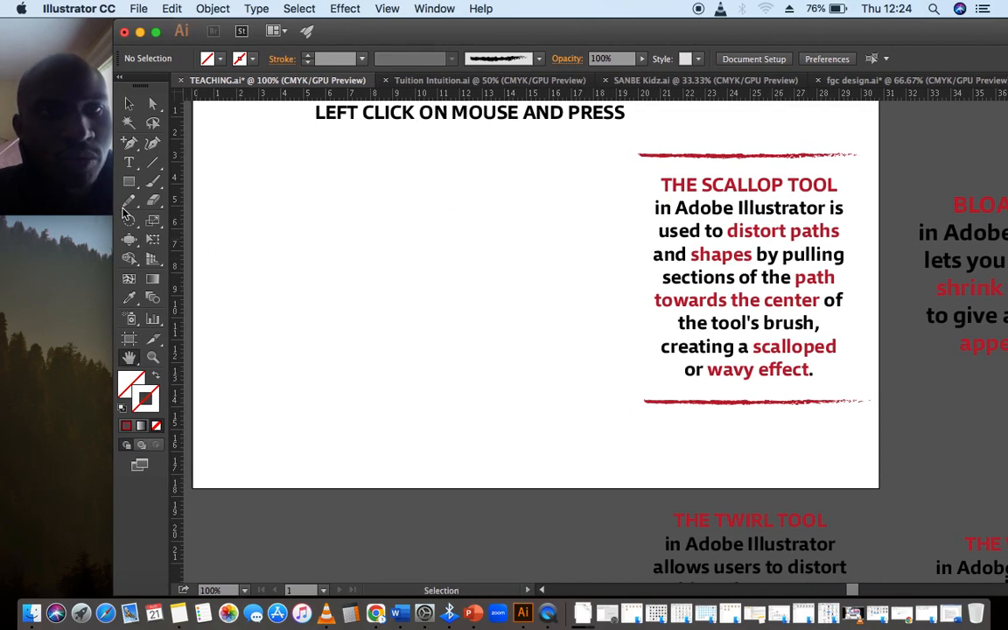
- Set the fill color to a dark blue in the Color Picker
double_click(129, 382)
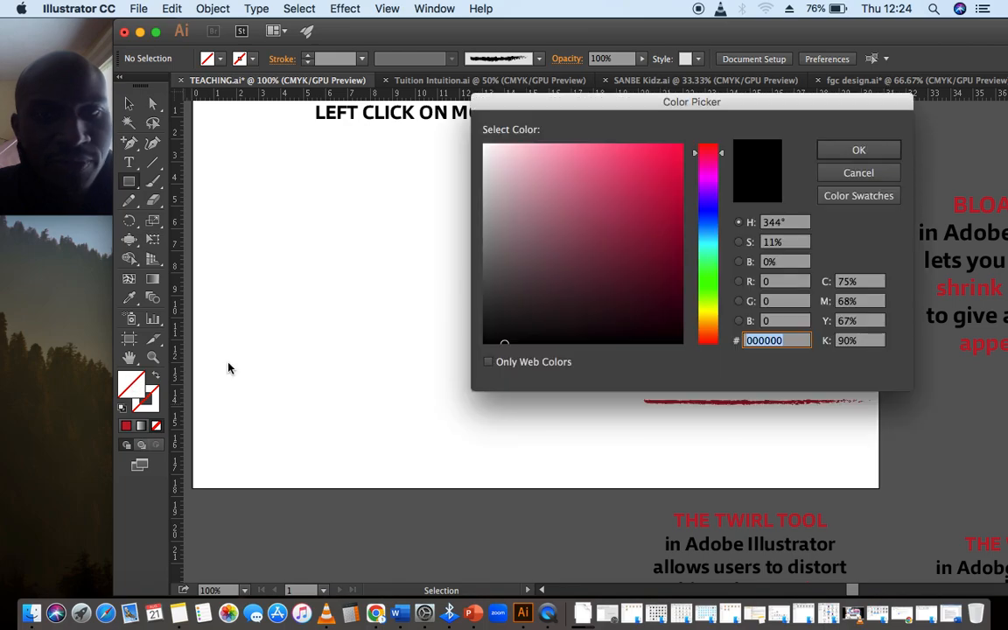
click(708, 208)
click(667, 181)
drag(676, 232, 675, 207)
click(857, 150)
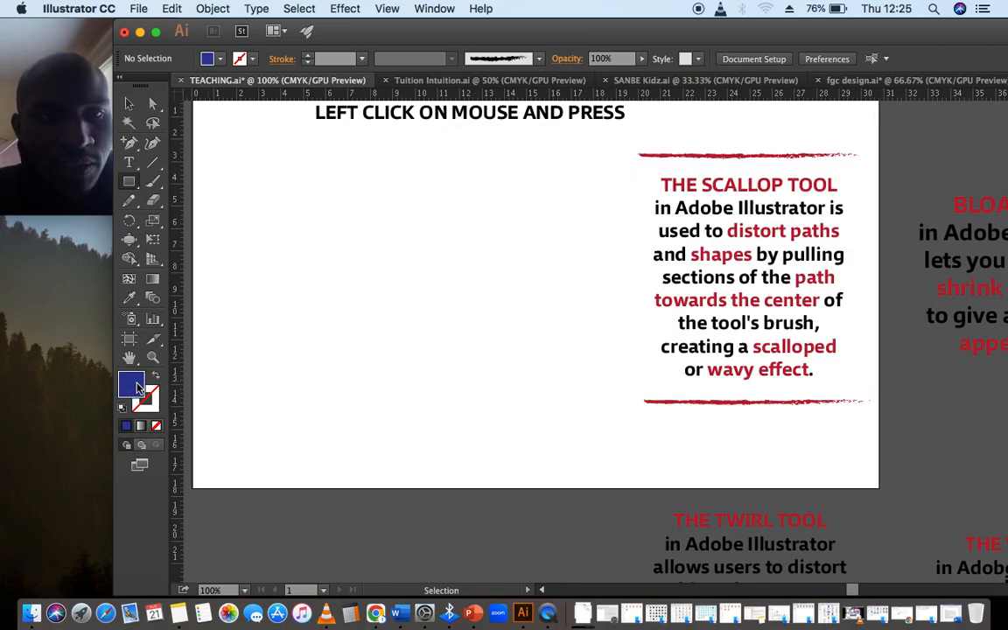
- Draw a dark blue rectangle on the artboard with the Rectangle tool
click(131, 181)
click(210, 184)
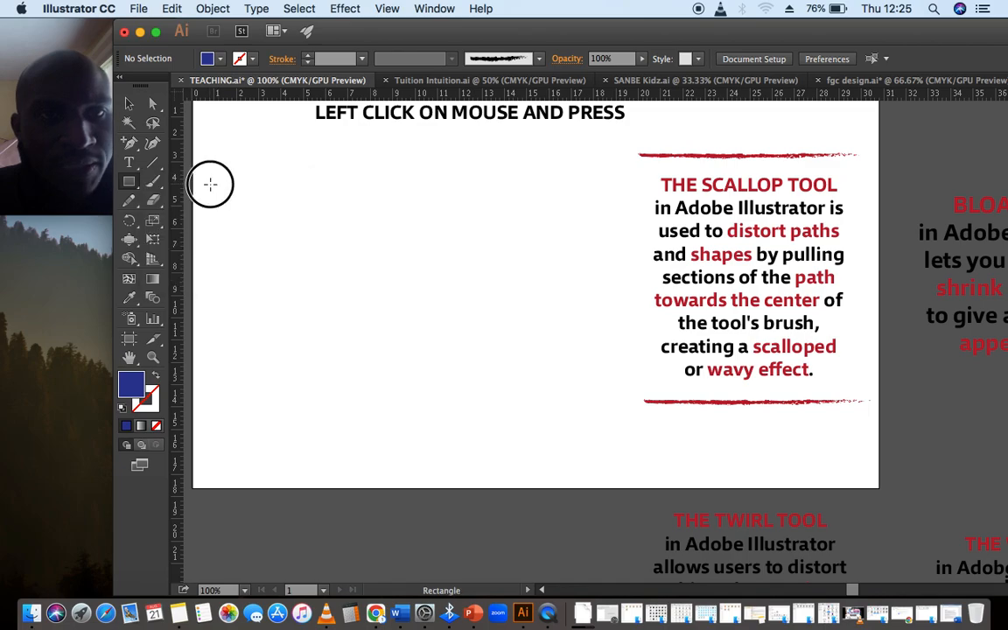
drag(263, 212, 496, 397)
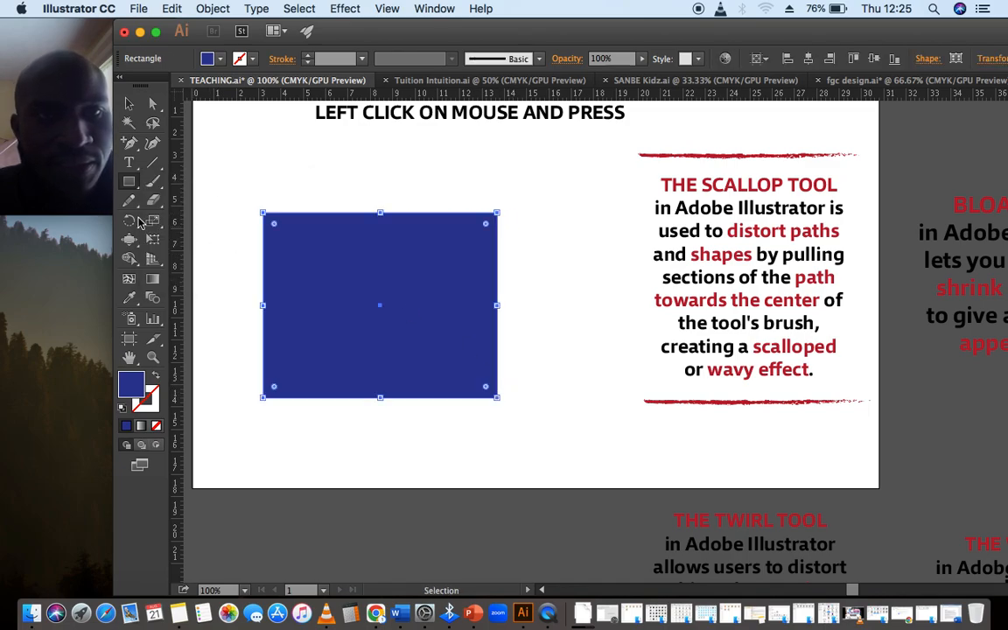
- Pick the Scallop tool and apply it near the rectangle's lower-left corner
click(130, 241)
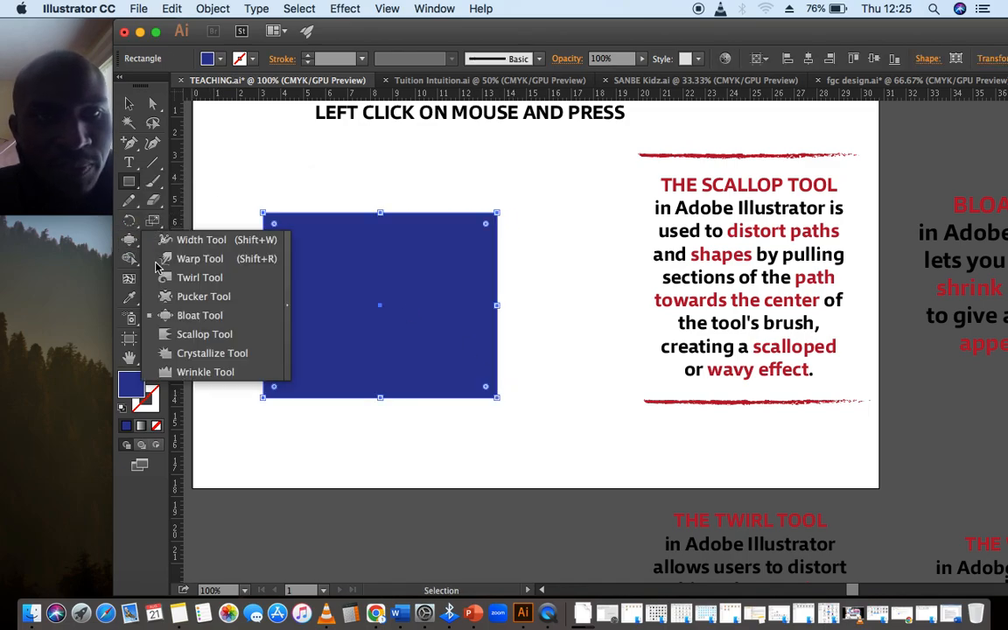
click(196, 340)
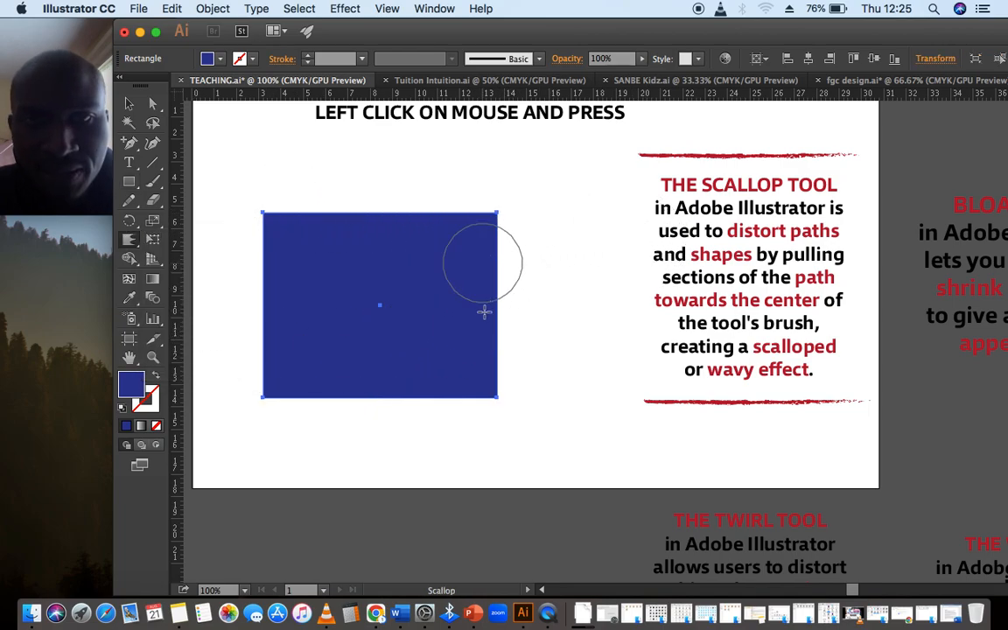
super+click(274, 367)
- Swap the rectangle's fill and stroke, leaving no fill, and set the stroke weight to 4 pt
click(156, 377)
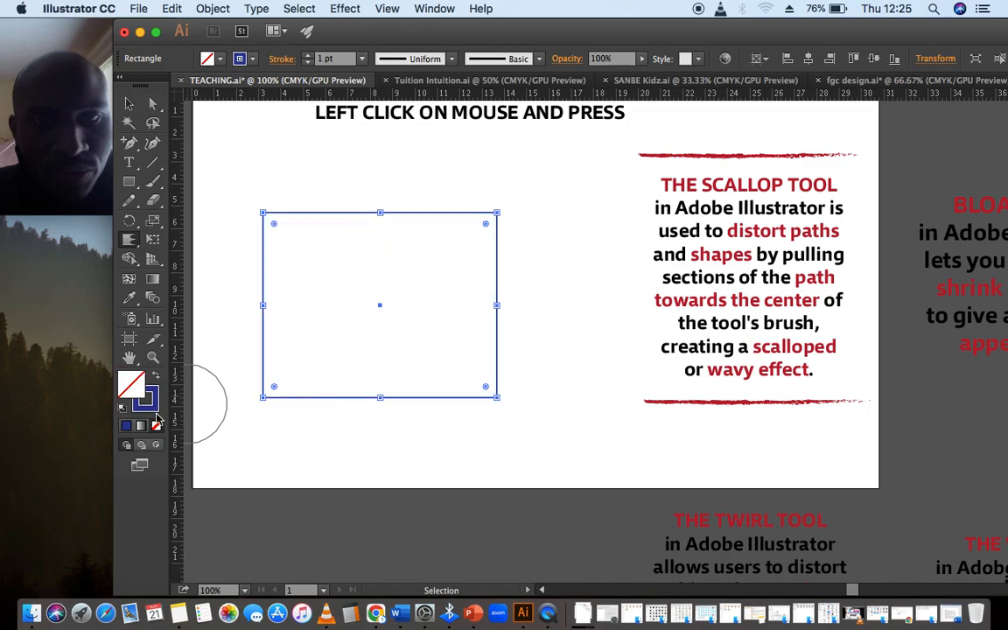
click(307, 55)
click(307, 55)
click(307, 55)
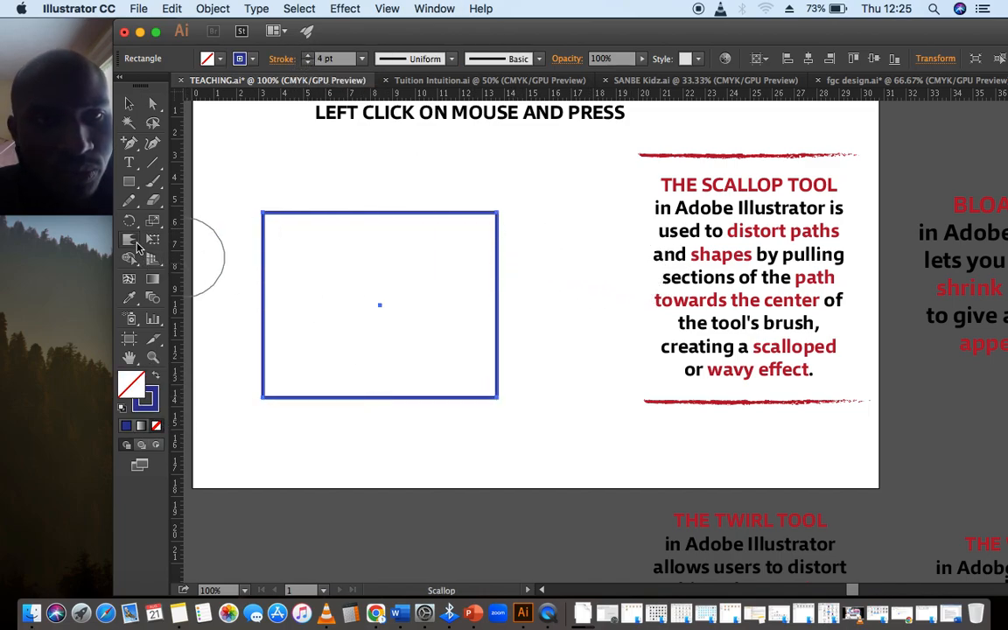
- Switch to the Scallop tool and scallop the rectangle's right, top and left edges
click(132, 245)
click(135, 251)
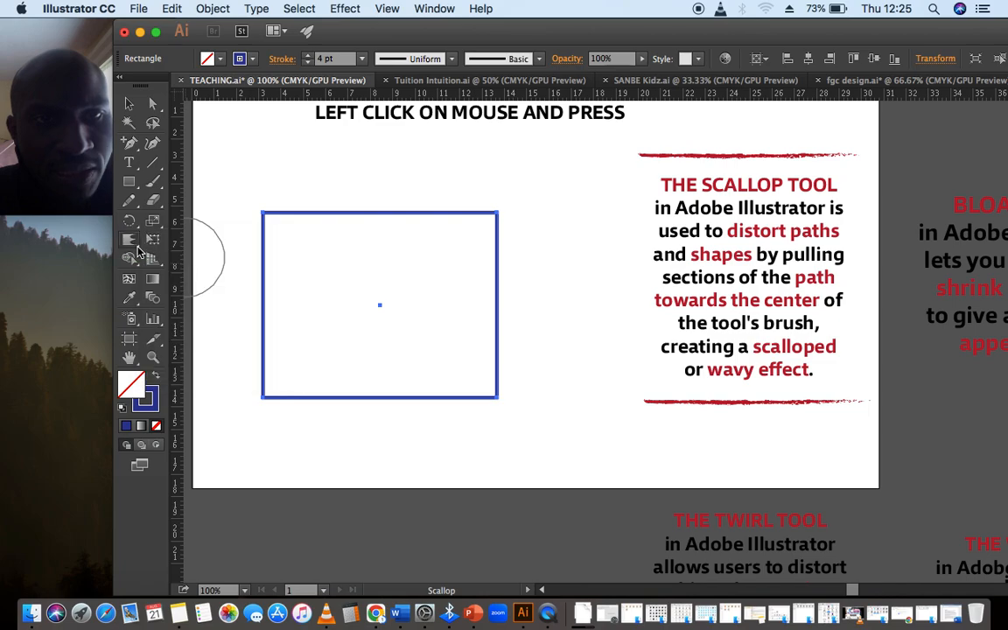
click(137, 251)
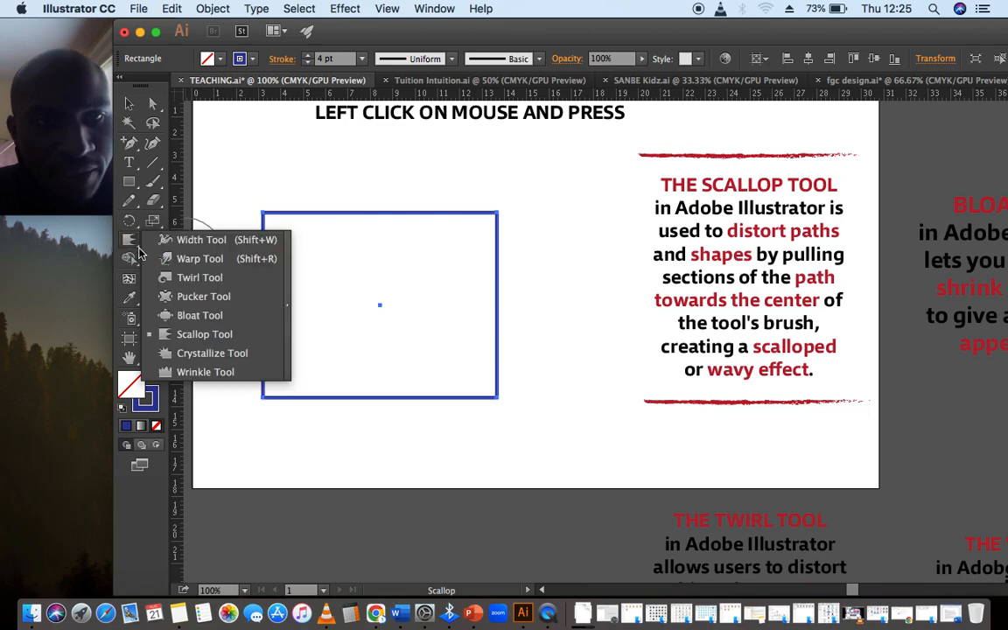
click(215, 331)
mouse_move(503, 214)
mouse_down()
mouse_move(517, 210)
mouse_move(496, 281)
mouse_move(523, 288)
mouse_move(574, 274)
mouse_up()
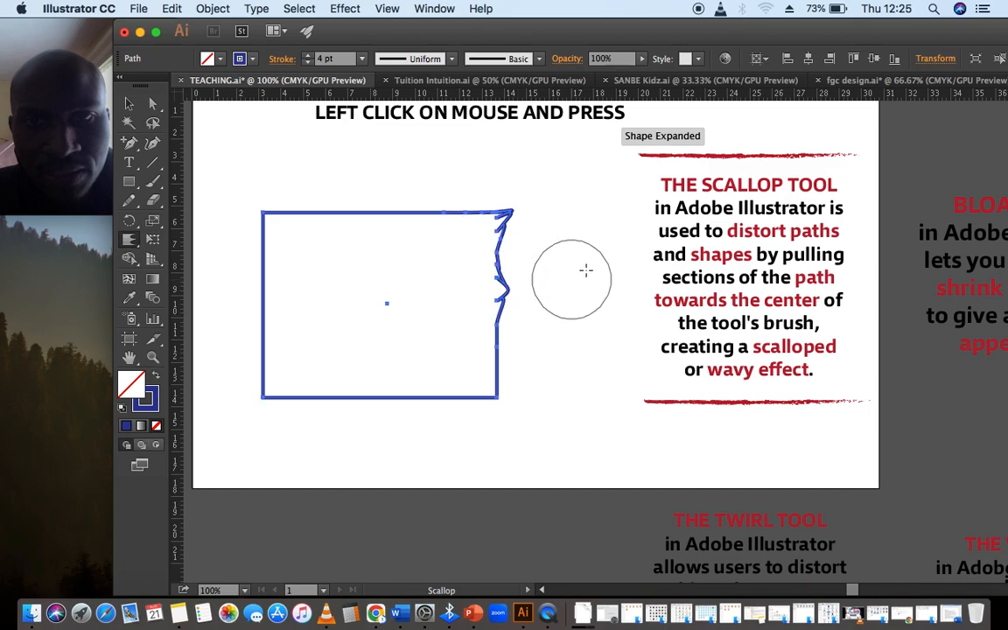
drag(315, 203, 322, 175)
drag(275, 279, 277, 283)
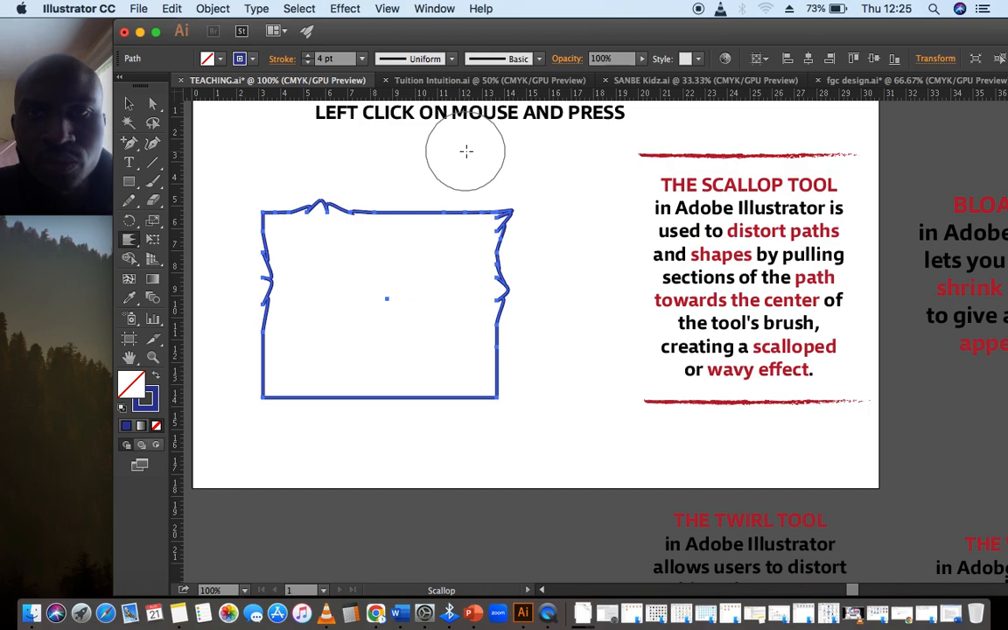
- Insert the word "LONG" before "PRESS" in the instruction heading
click(131, 162)
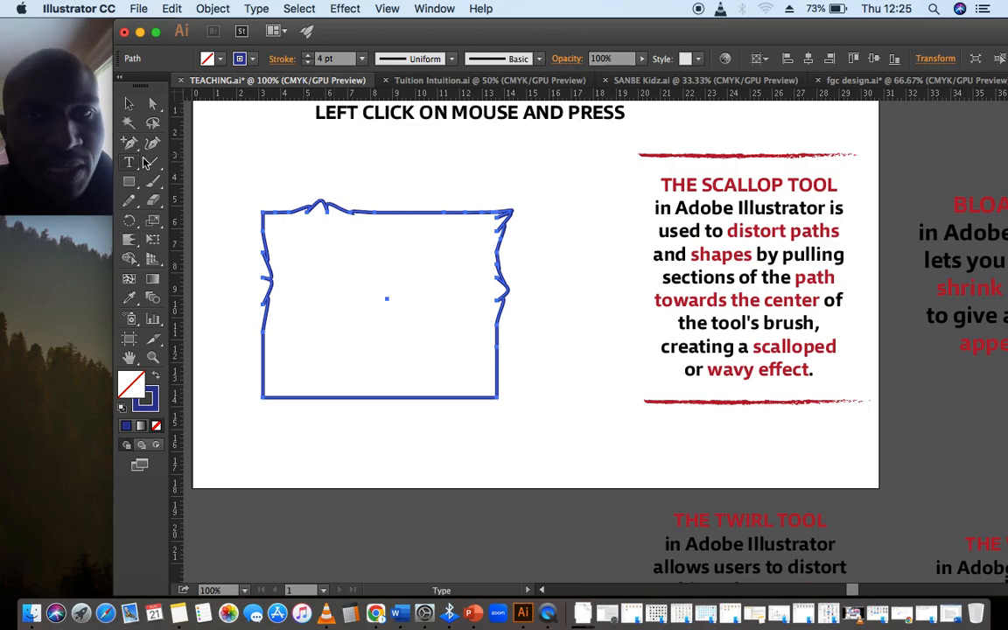
click(568, 117)
text(long)
drag(585, 114, 549, 118)
text(LONG)
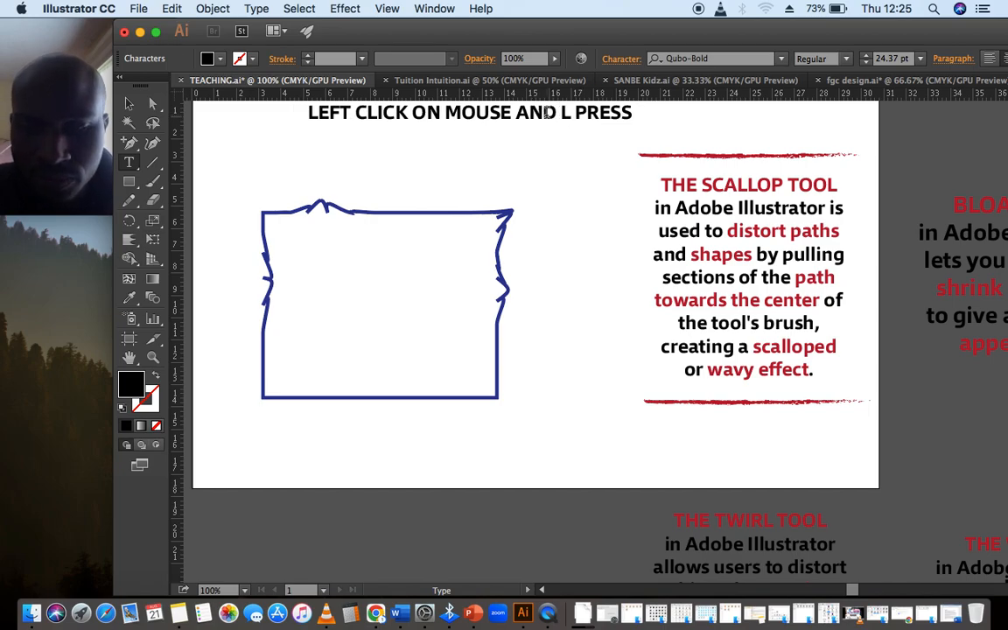
click(128, 104)
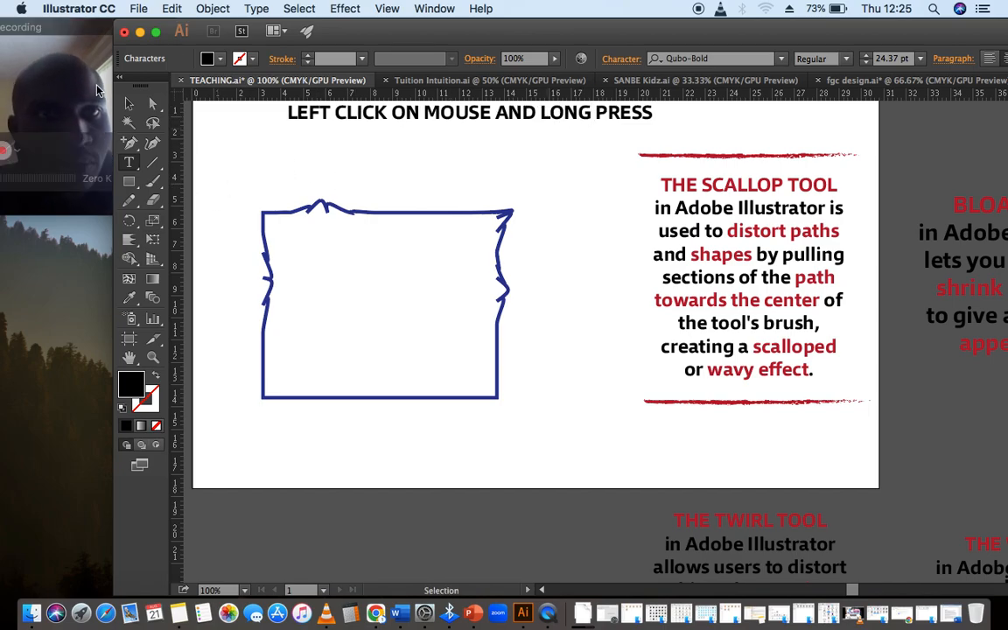
- Move the heading slightly down and insert "YOUR" before "MOUSE" in it
drag(444, 113, 463, 162)
click(459, 154)
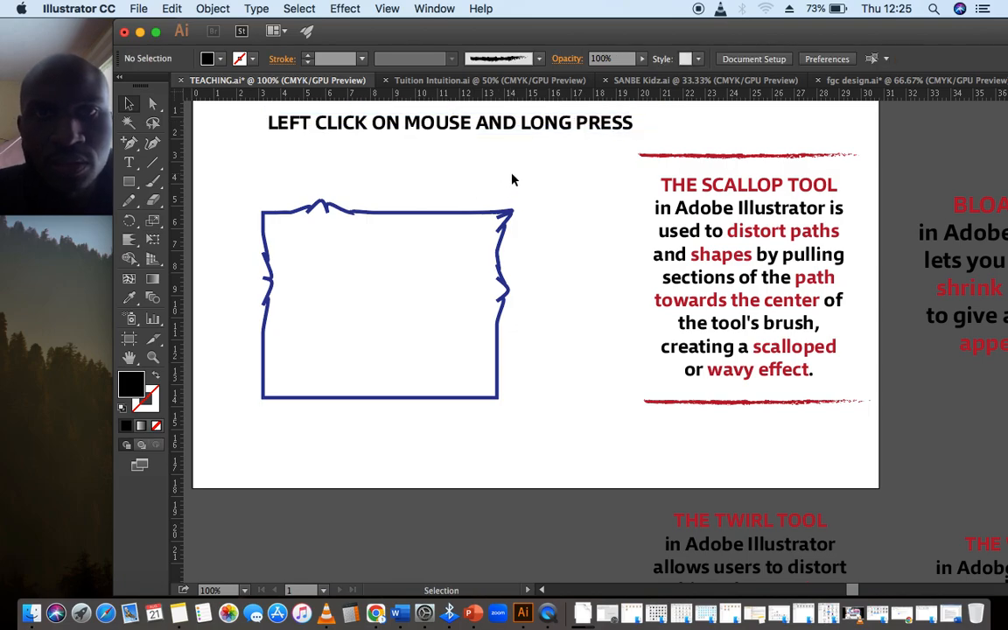
click(129, 164)
click(405, 123)
text(YOUR)
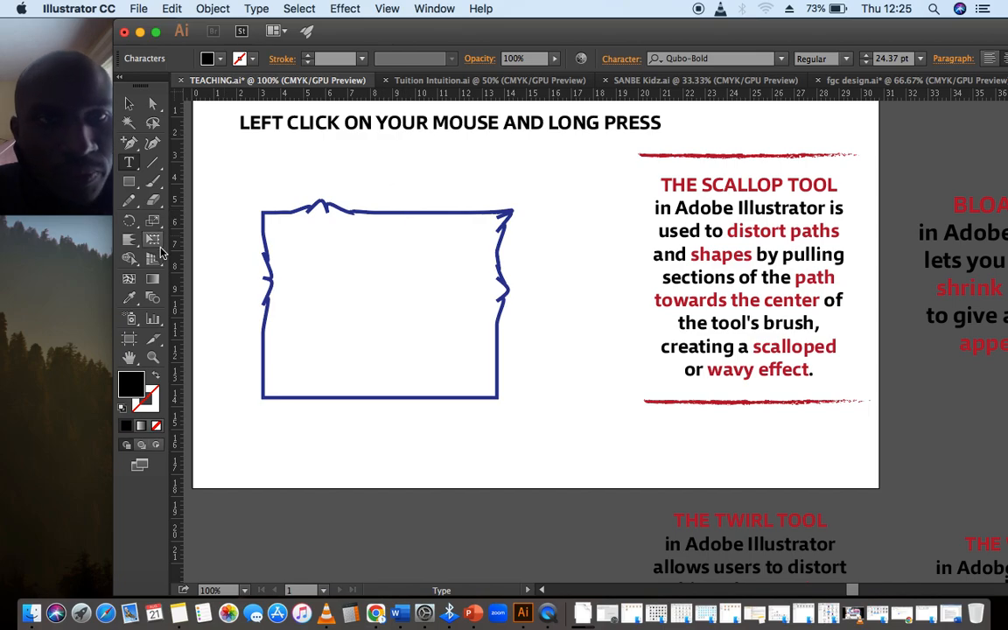
- Try to scallop the rectangle's lower corners while the heading text is still selected
click(264, 394)
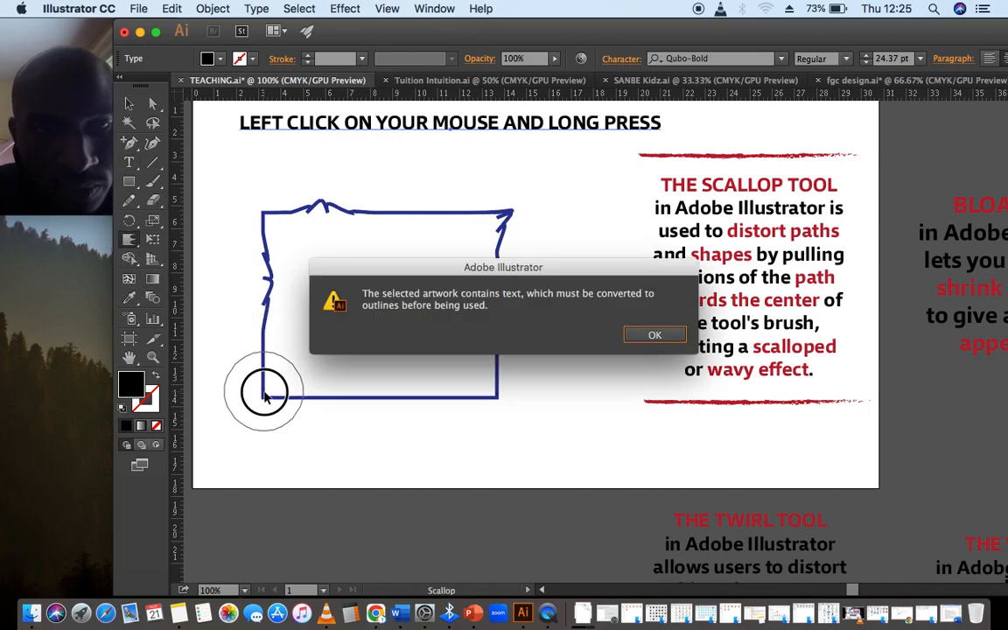
click(663, 343)
click(495, 395)
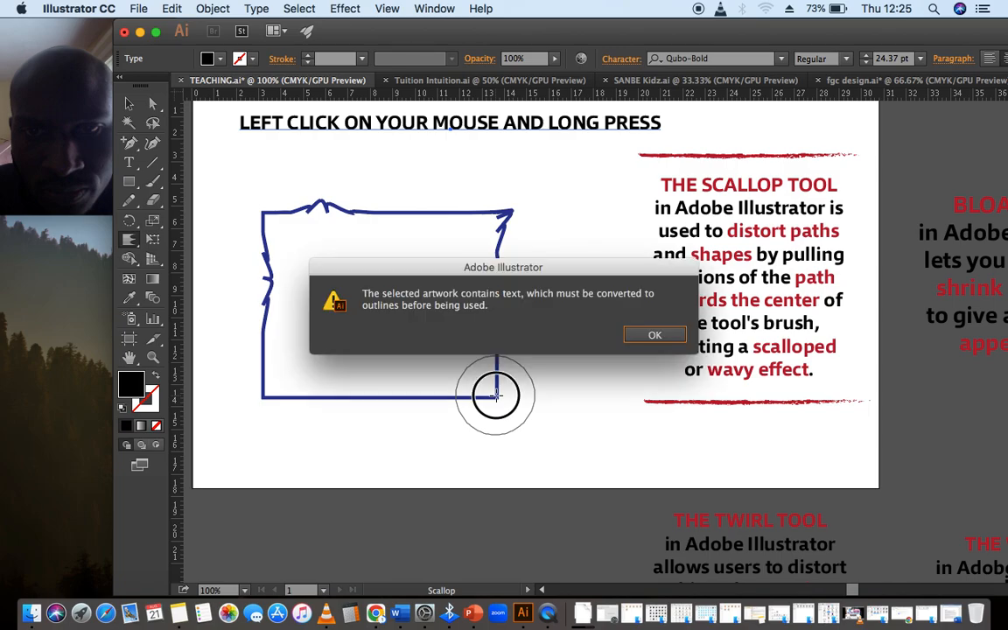
click(652, 336)
click(131, 105)
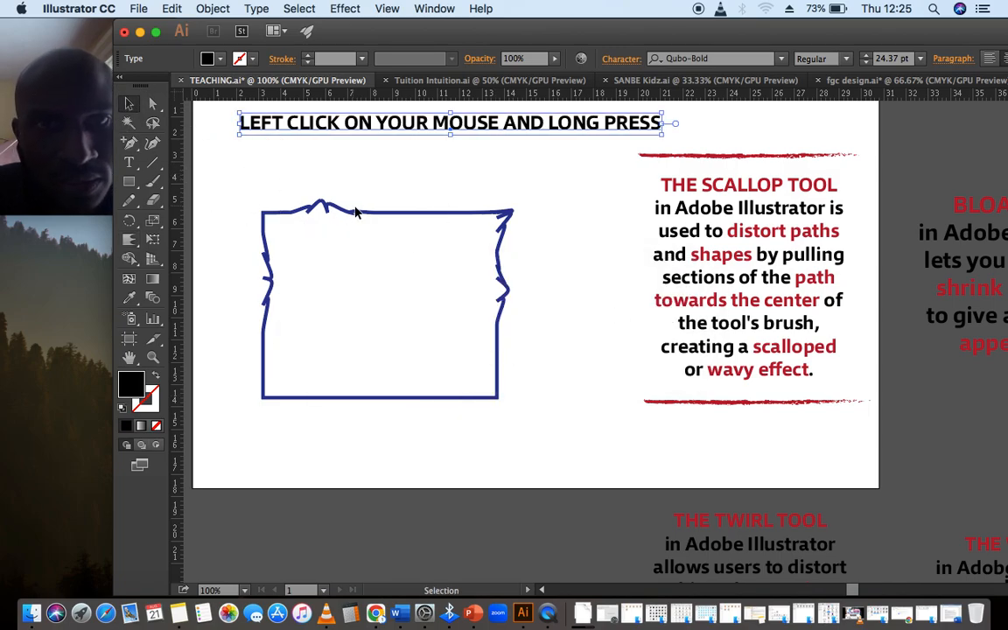
- Select the rectangle and scallop its edges all around into a jagged, frayed outline with the Scallop tool
click(355, 211)
click(129, 239)
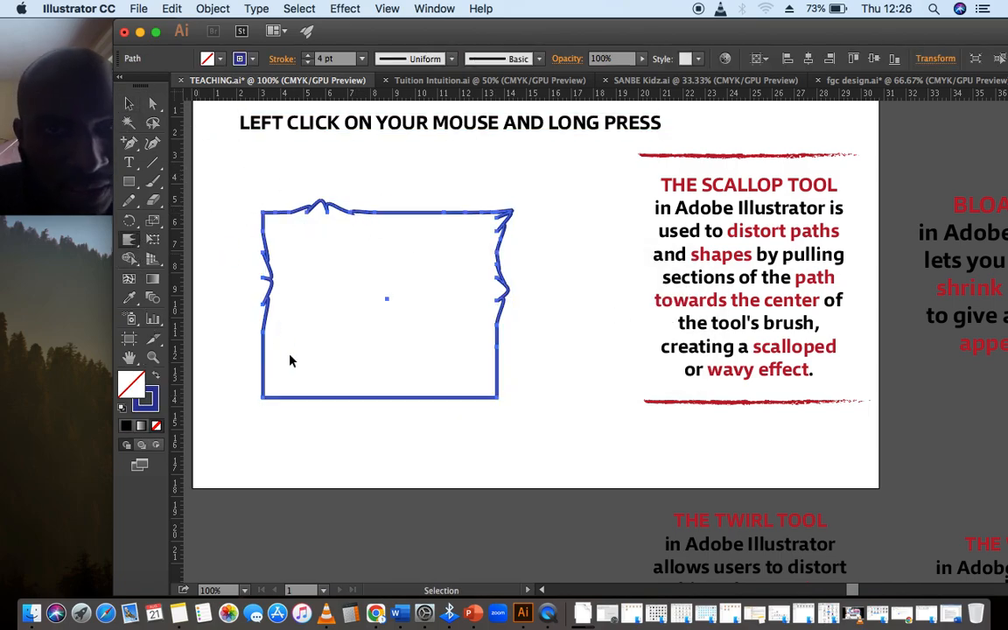
drag(345, 392, 361, 355)
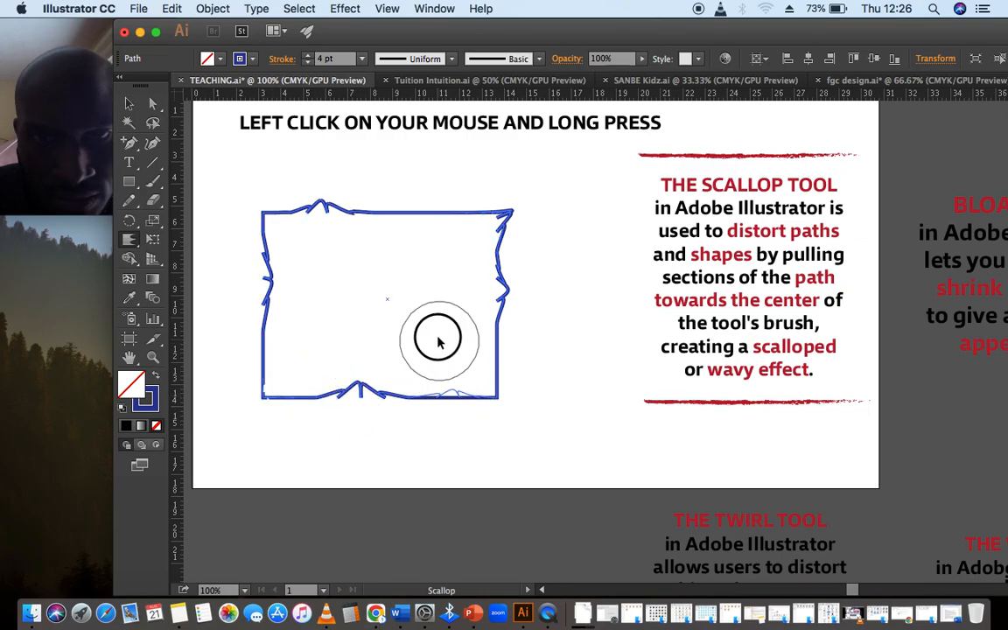
drag(495, 401, 476, 372)
drag(271, 381, 291, 362)
mouse_move(409, 243)
mouse_down()
mouse_move(456, 158)
mouse_move(380, 191)
mouse_move(367, 213)
mouse_move(366, 178)
mouse_up()
drag(270, 217, 250, 186)
drag(512, 311, 595, 320)
mouse_move(257, 332)
mouse_down()
mouse_move(279, 297)
mouse_move(321, 298)
mouse_move(265, 342)
mouse_up()
drag(383, 391, 385, 391)
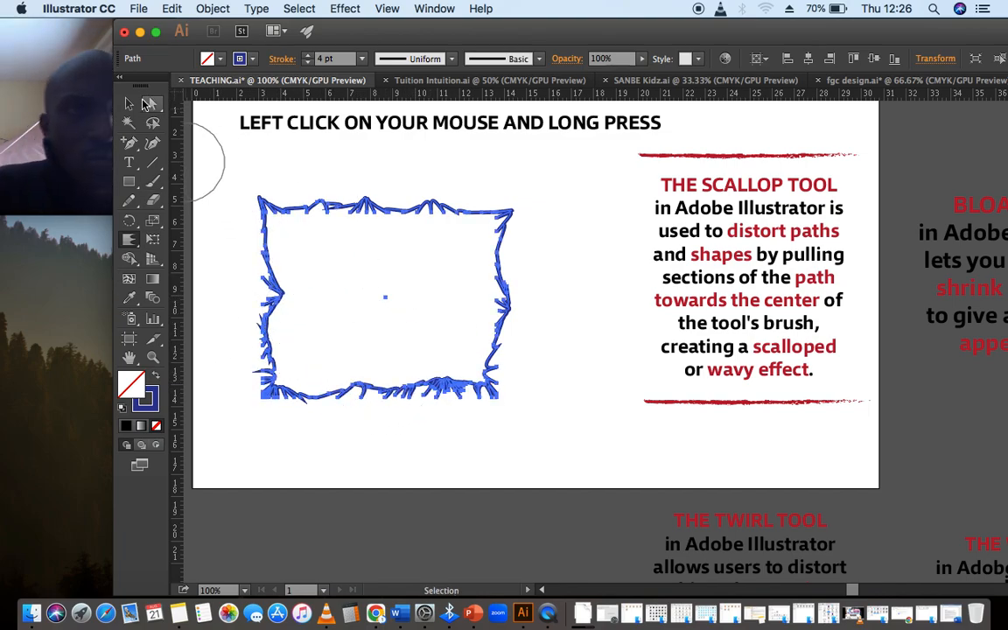
- Set the scalloped rectangle's stroke weight to 1 pt
click(149, 103)
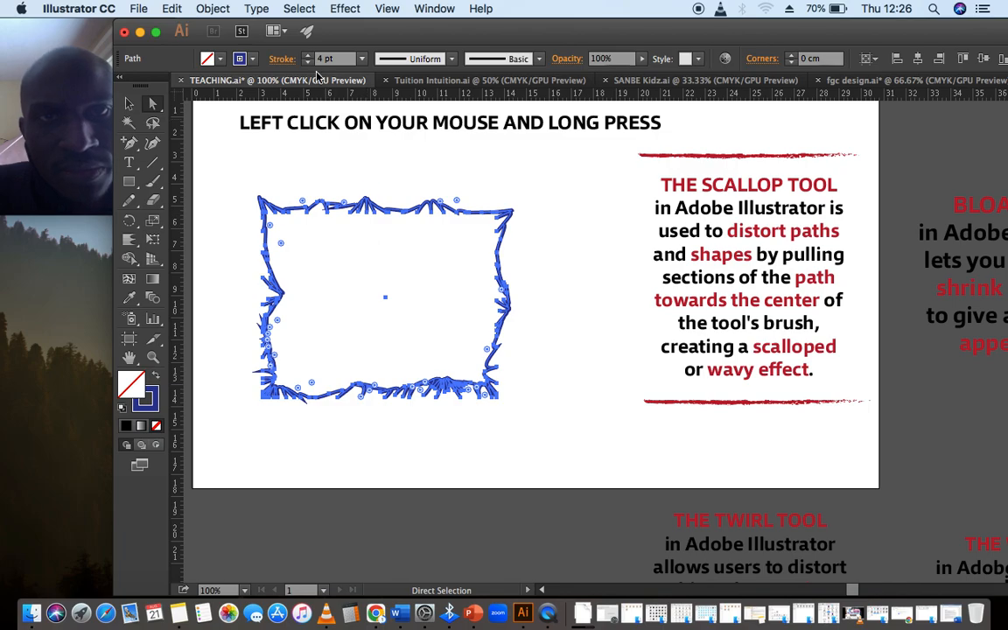
click(309, 64)
click(309, 64)
click(309, 64)
click(443, 198)
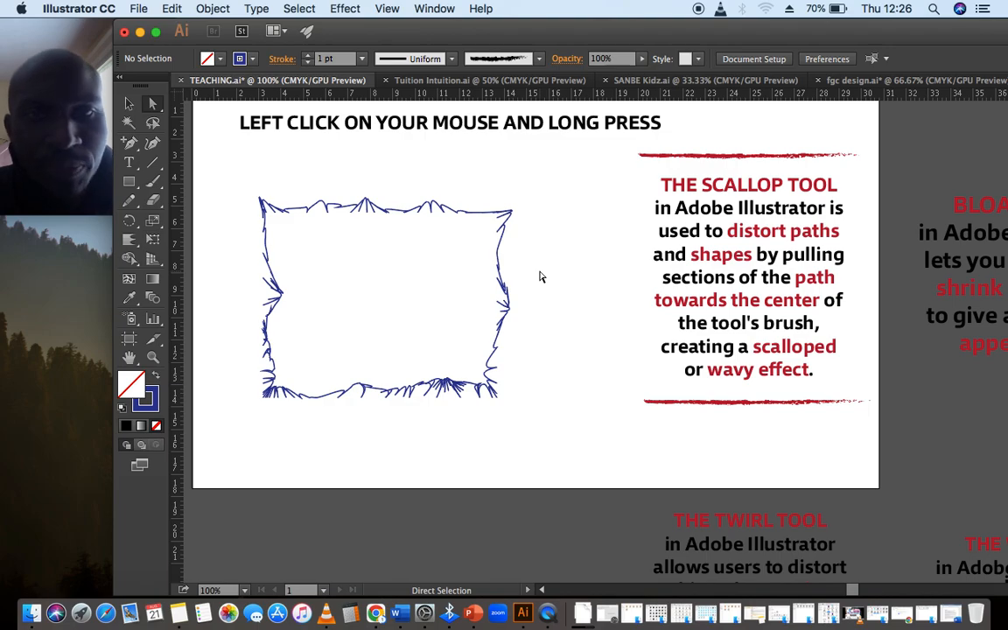
- Select the scalloped rectangle and swap its fill and stroke to make it a solid dark blue shape
click(505, 289)
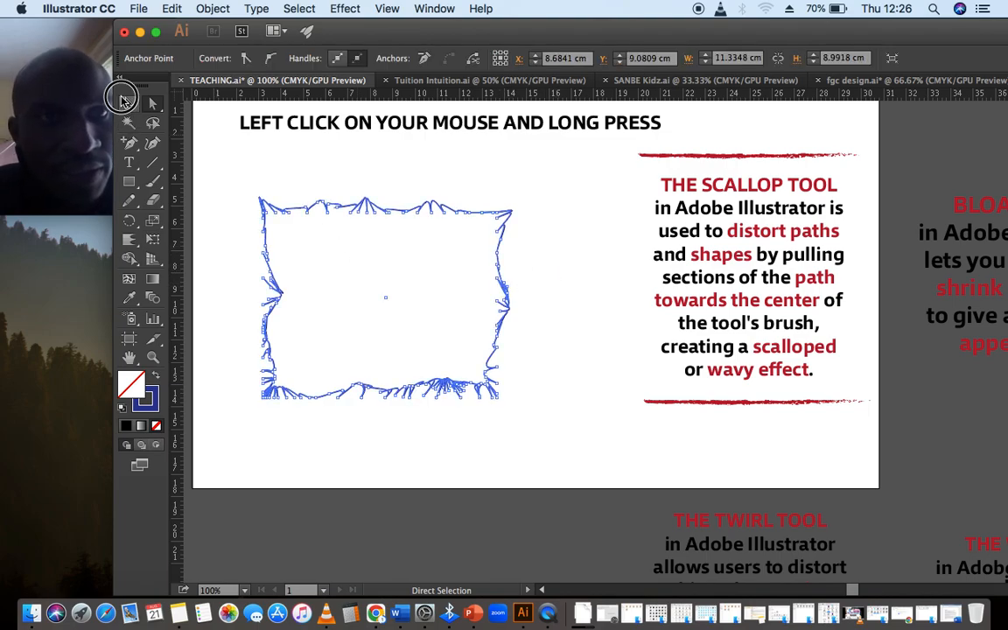
click(124, 103)
click(326, 232)
click(312, 204)
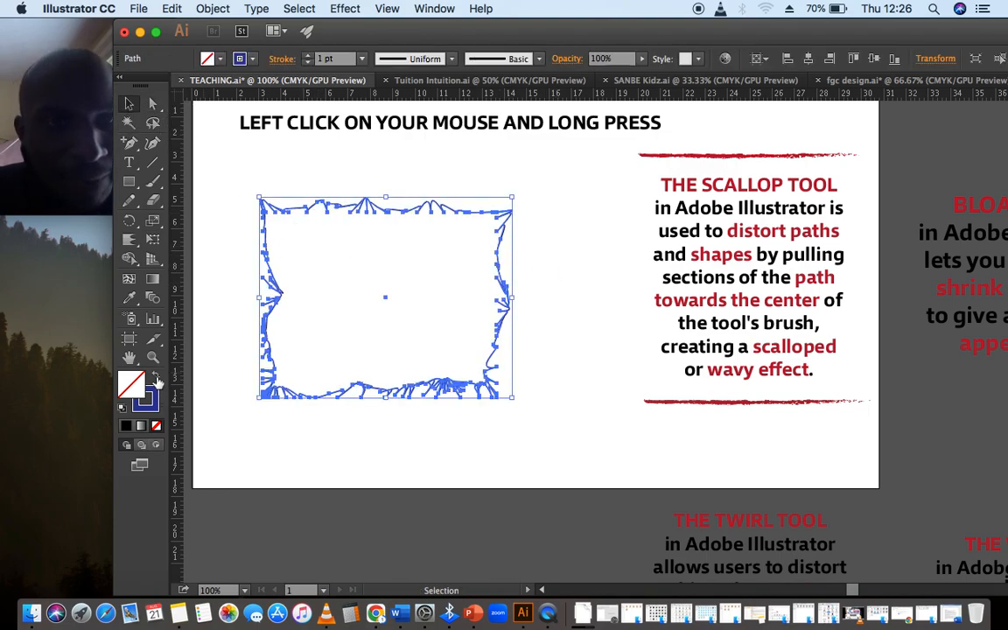
click(155, 378)
click(210, 366)
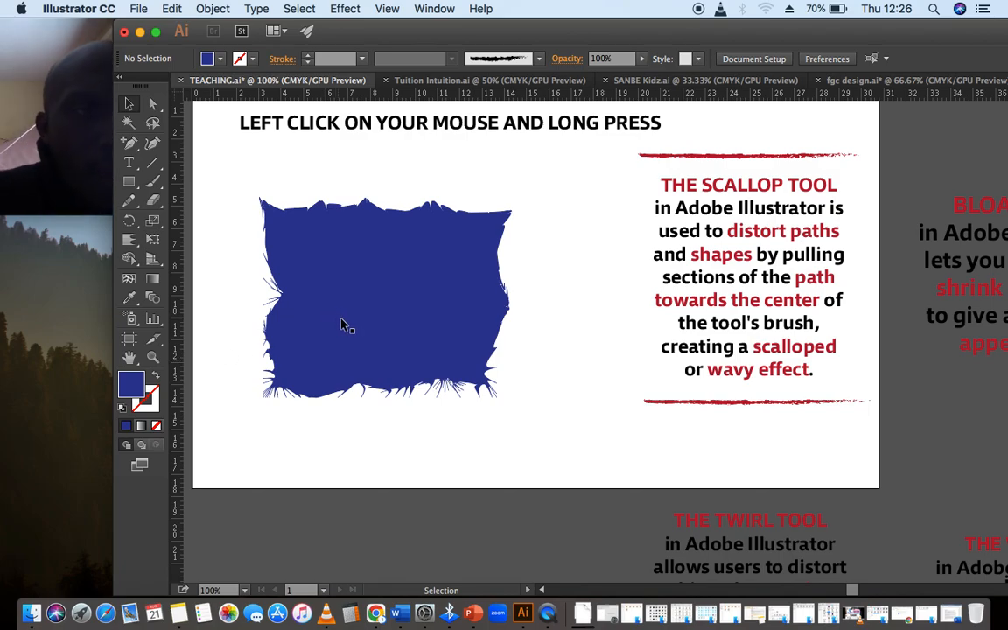
- Recolor the scalloped shape with an orange swatch so it becomes a solid orange fill
click(376, 332)
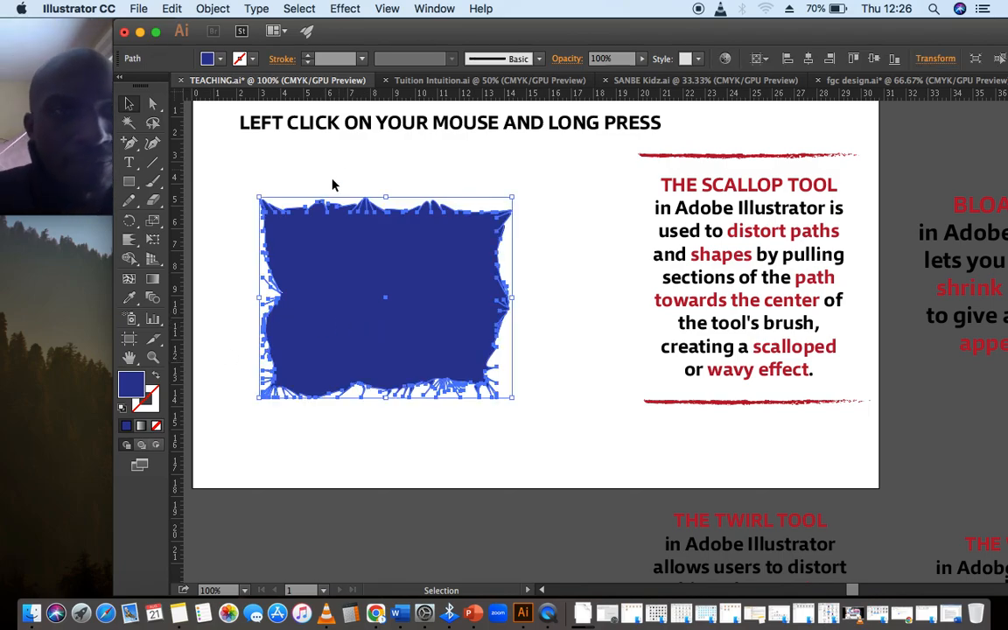
mouse_move(444, 21)
mouse_down()
mouse_move(465, 19)
mouse_move(455, 23)
mouse_up()
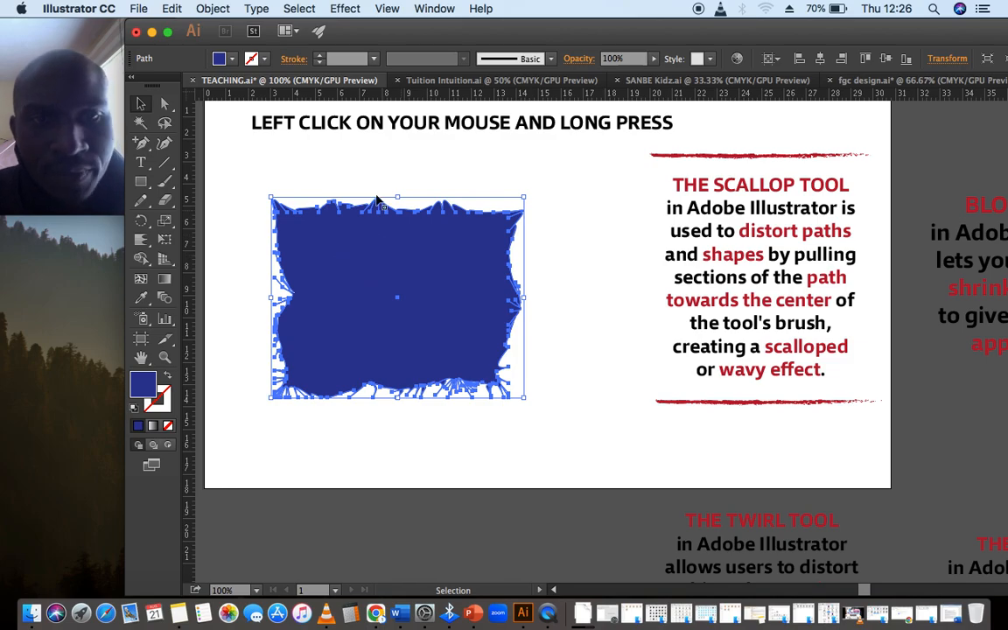
click(168, 375)
click(261, 58)
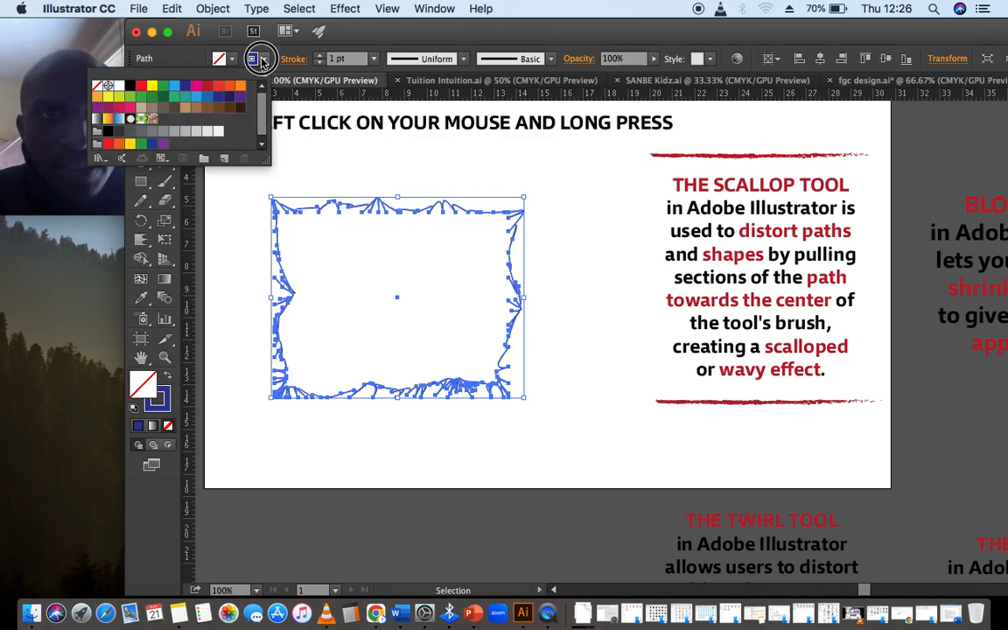
click(240, 85)
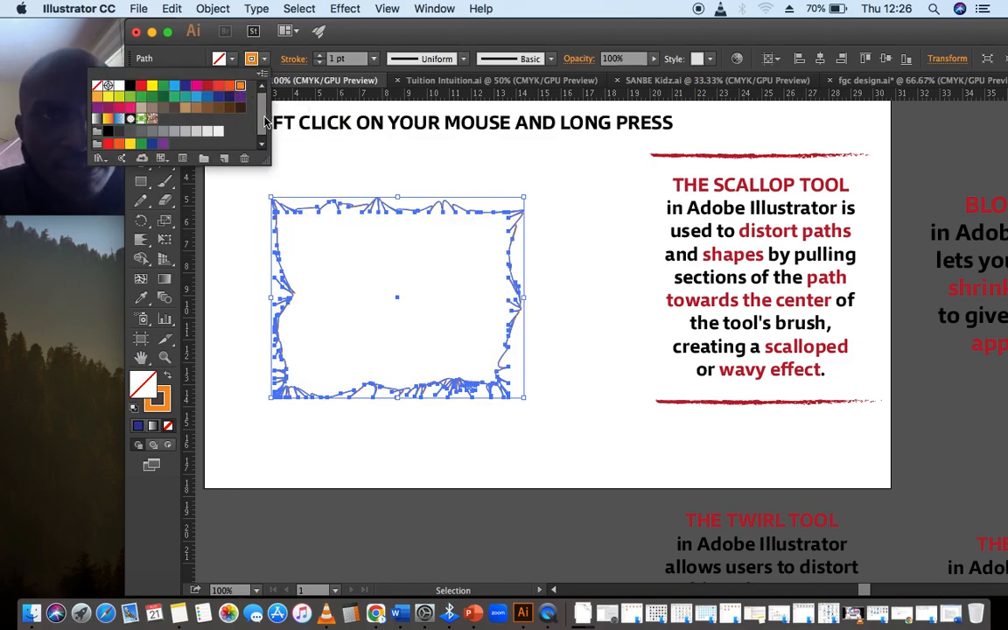
click(169, 376)
click(231, 349)
click(366, 331)
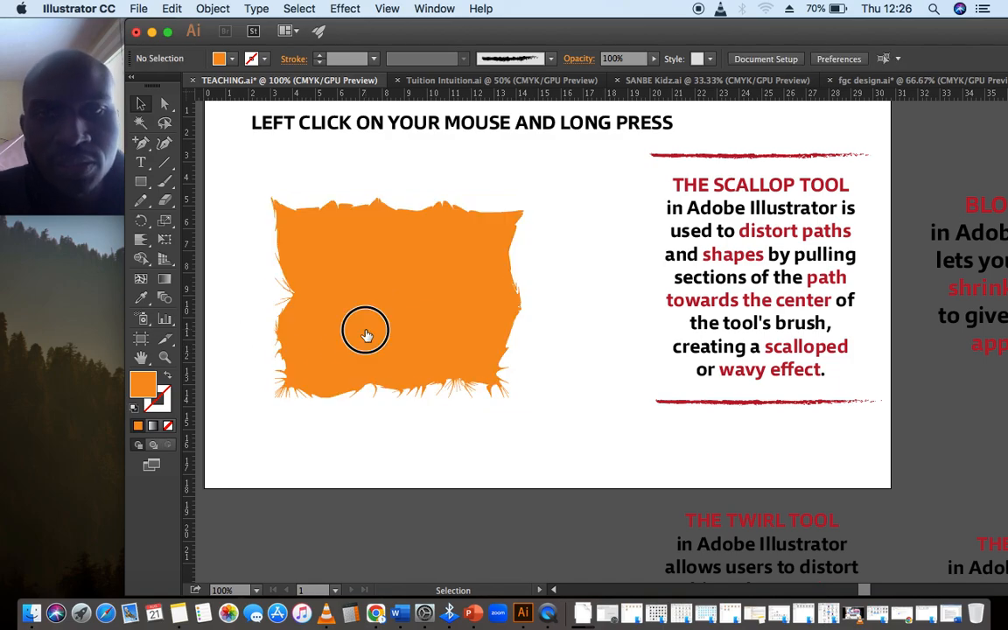
- Delete the orange shape and draw a large orange circle with the Ellipse tool
key(Delete)
drag(141, 181, 231, 221)
drag(306, 198, 503, 388)
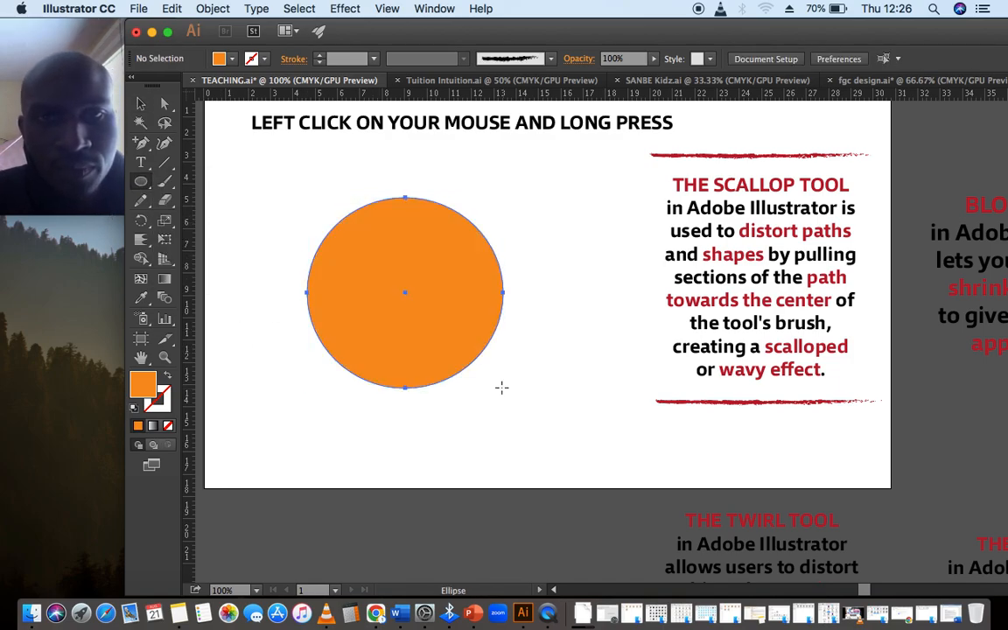
- Reposition the circle and scallop it at four points around its edge with the Scallop tool
click(141, 103)
click(286, 198)
drag(359, 301, 374, 266)
click(229, 198)
click(147, 238)
drag(298, 214, 319, 238)
mouse_move(441, 214)
mouse_down()
mouse_move(407, 232)
mouse_move(410, 241)
mouse_up()
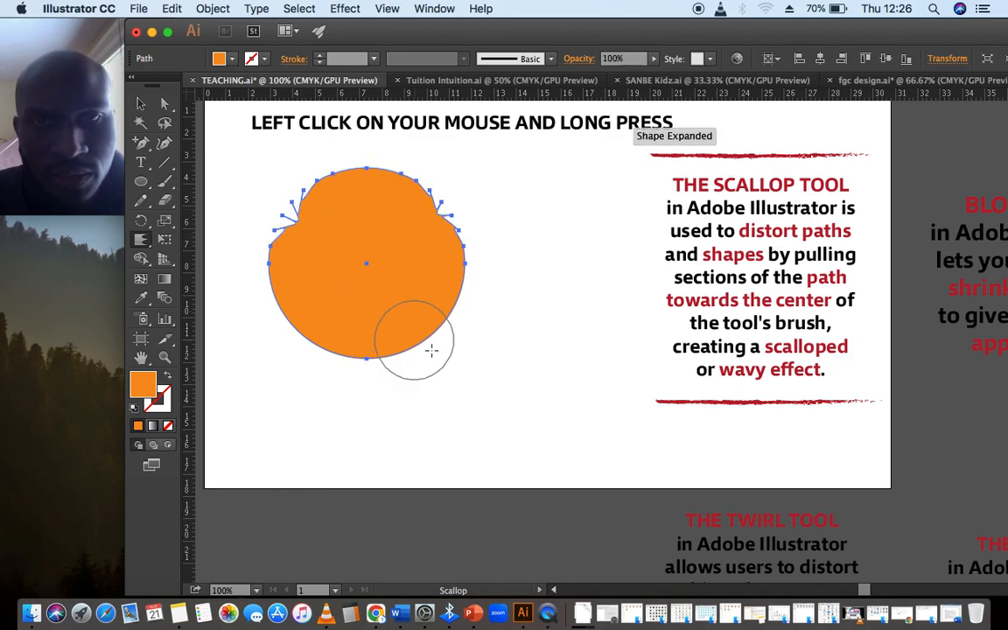
drag(429, 355, 376, 301)
drag(326, 349, 359, 280)
- Move the scalloped circle and undo the last four edits
click(141, 103)
drag(369, 209, 389, 237)
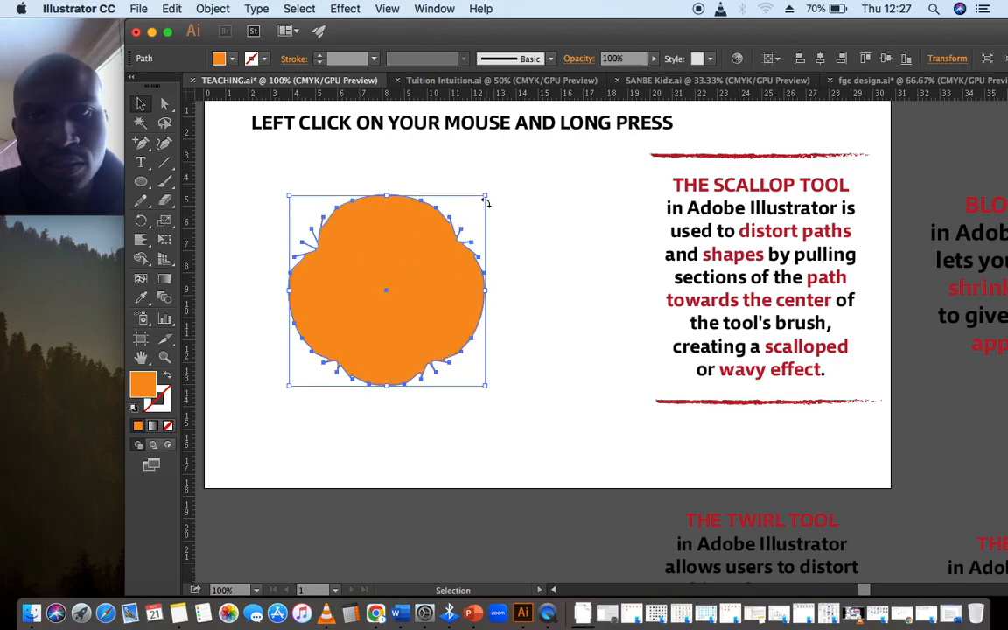
key(super+z)
key(super+z)
key(super+z)
key(super+z)
key(super+z)
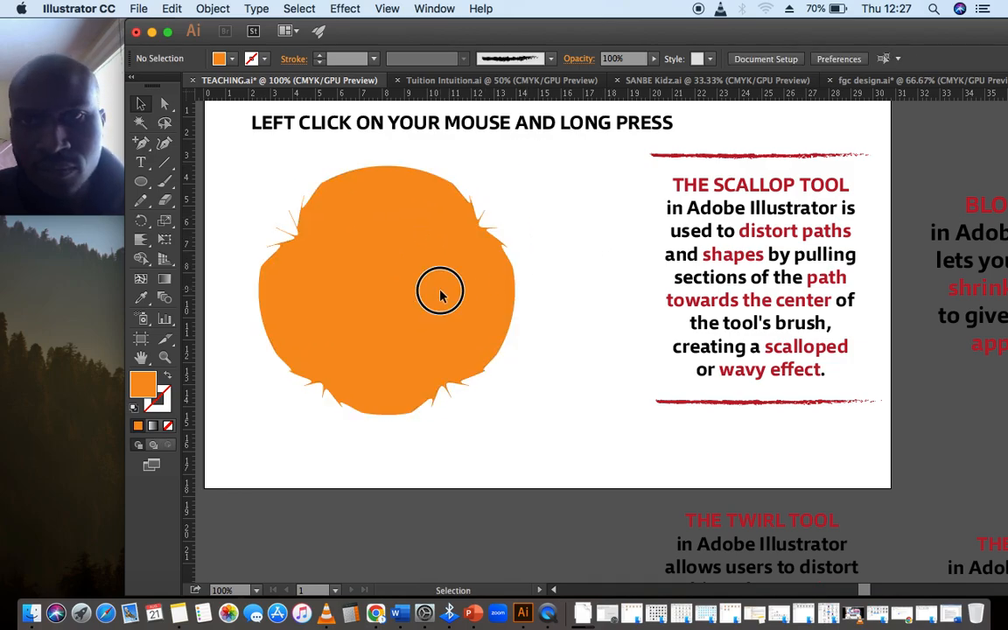
key(super+z)
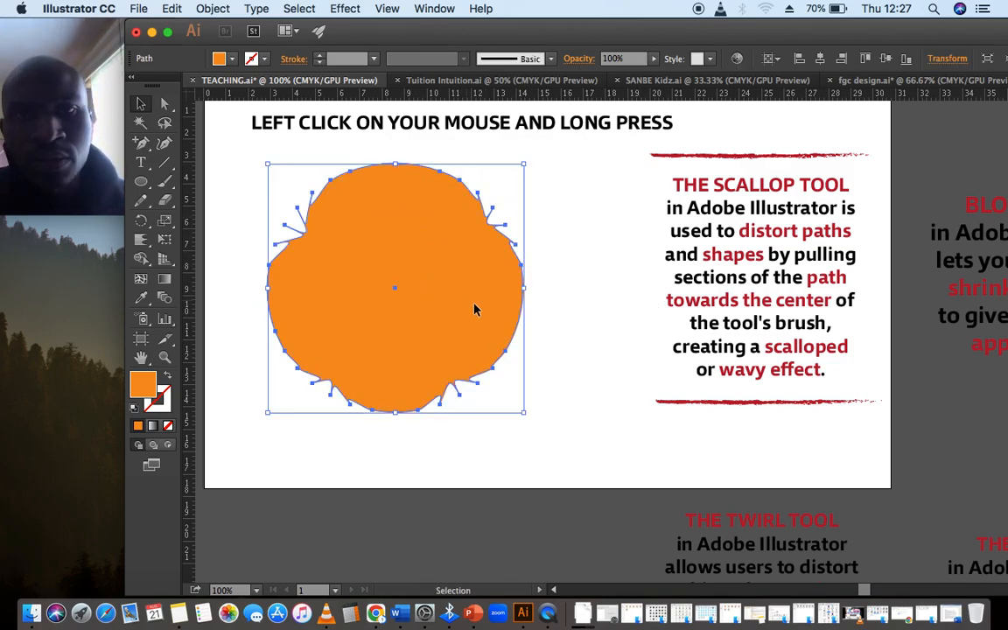
- Set the scalloped circle's fill to red from the swatches
click(233, 59)
click(190, 99)
click(570, 270)
click(588, 207)
click(479, 248)
click(231, 62)
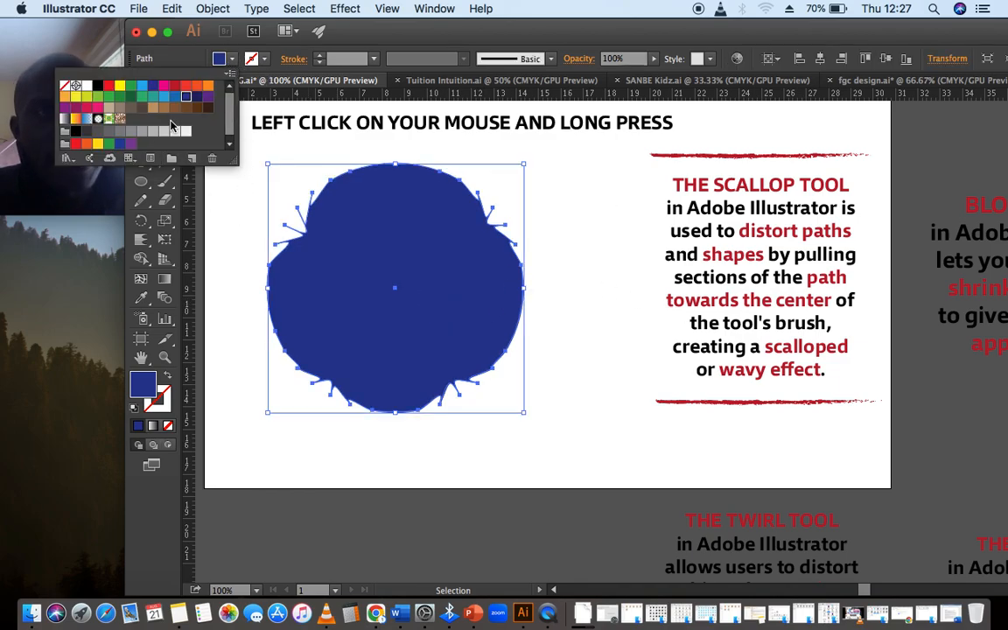
click(98, 108)
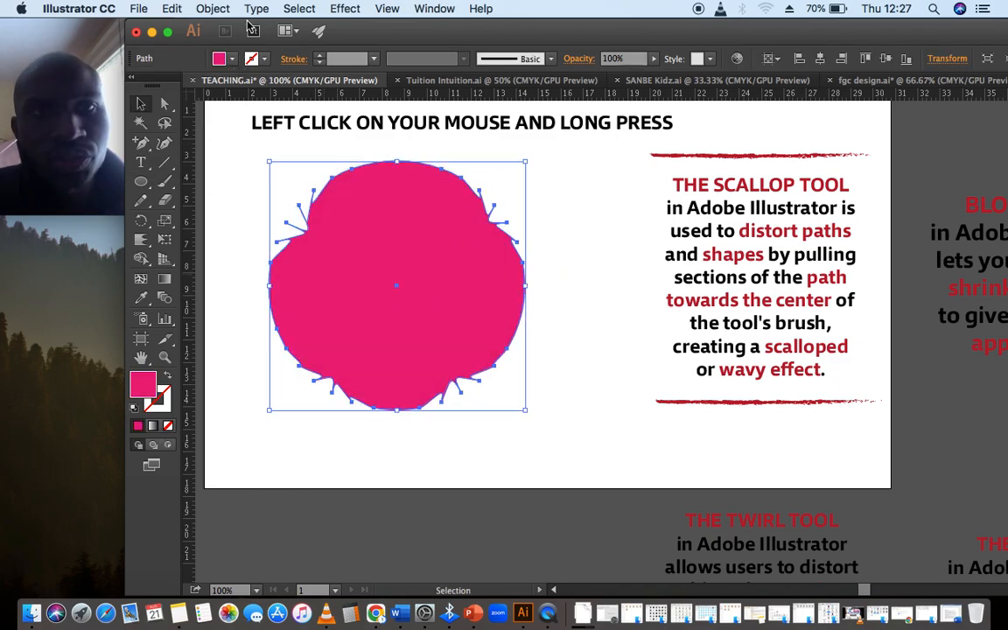
click(232, 60)
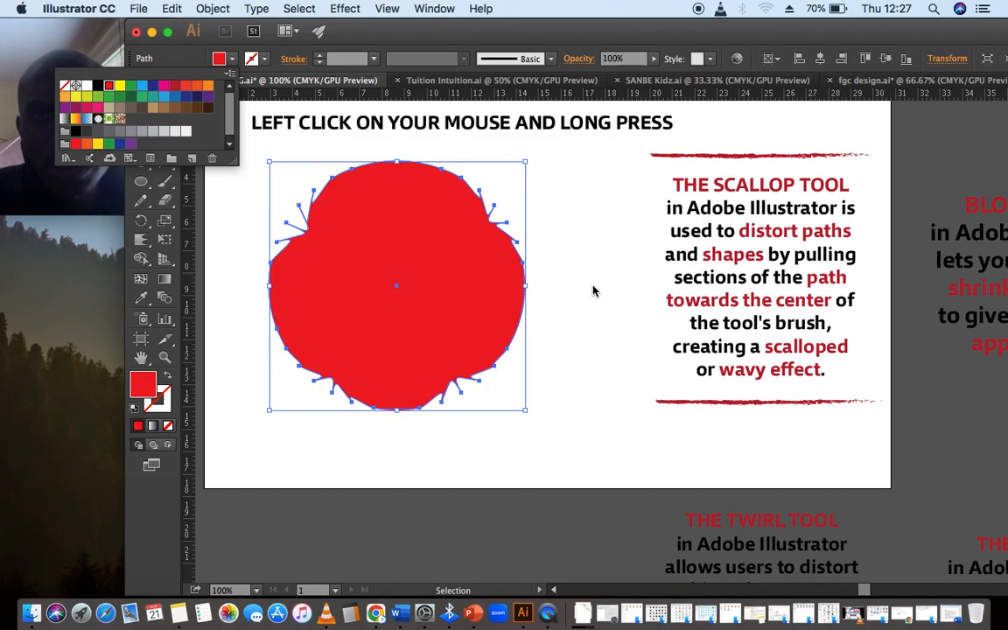
click(416, 292)
- Scallop the red circle's left edge with the Scallop tool
drag(140, 240, 217, 341)
drag(286, 305, 288, 301)
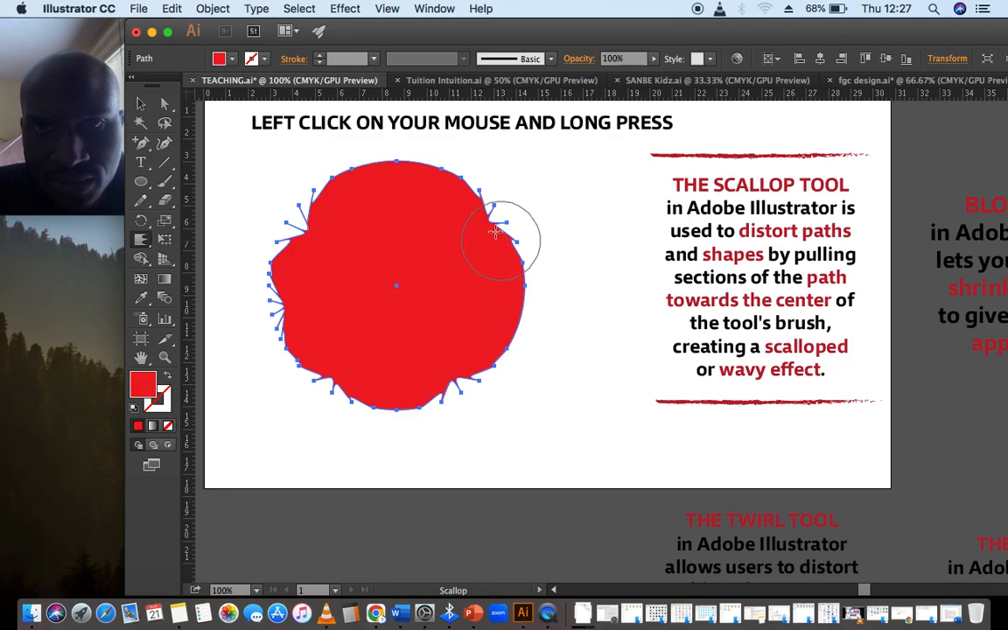
- Swap the circle to a red outline, set the stroke weight to 3 pt, and swap back to a red fill
click(167, 376)
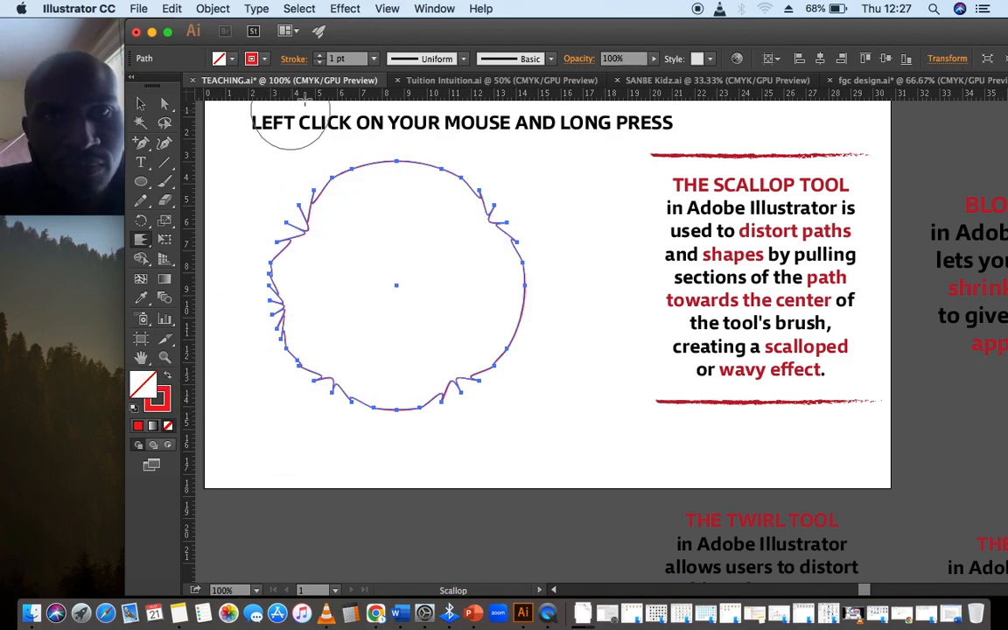
click(320, 56)
click(320, 56)
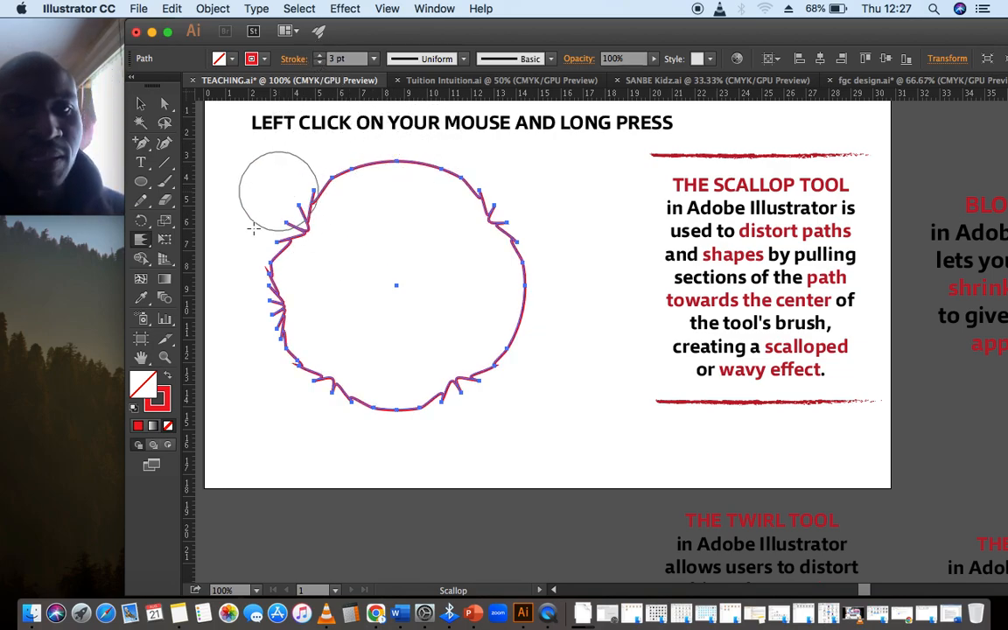
click(169, 374)
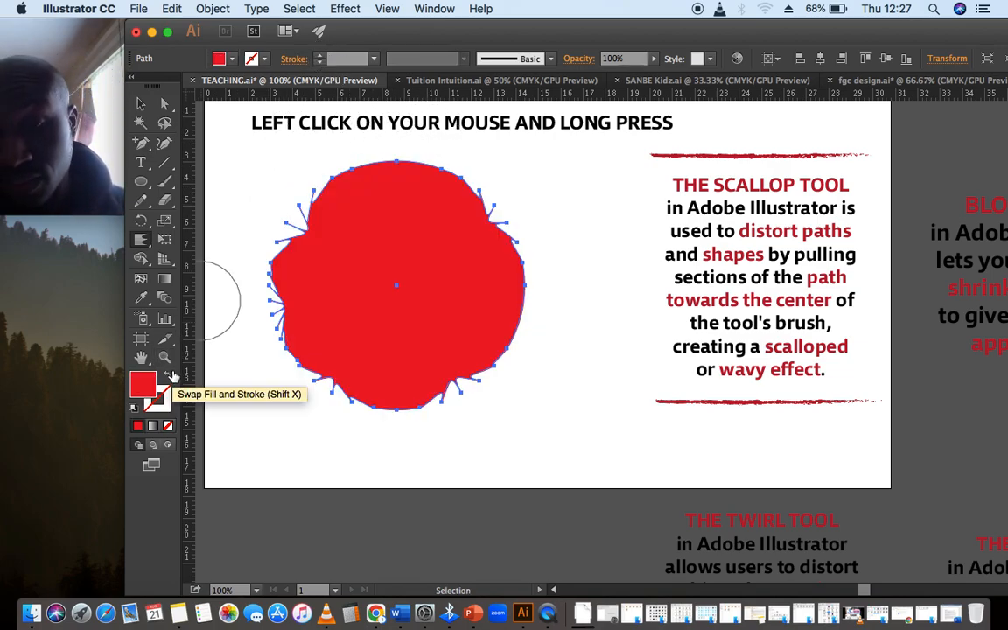